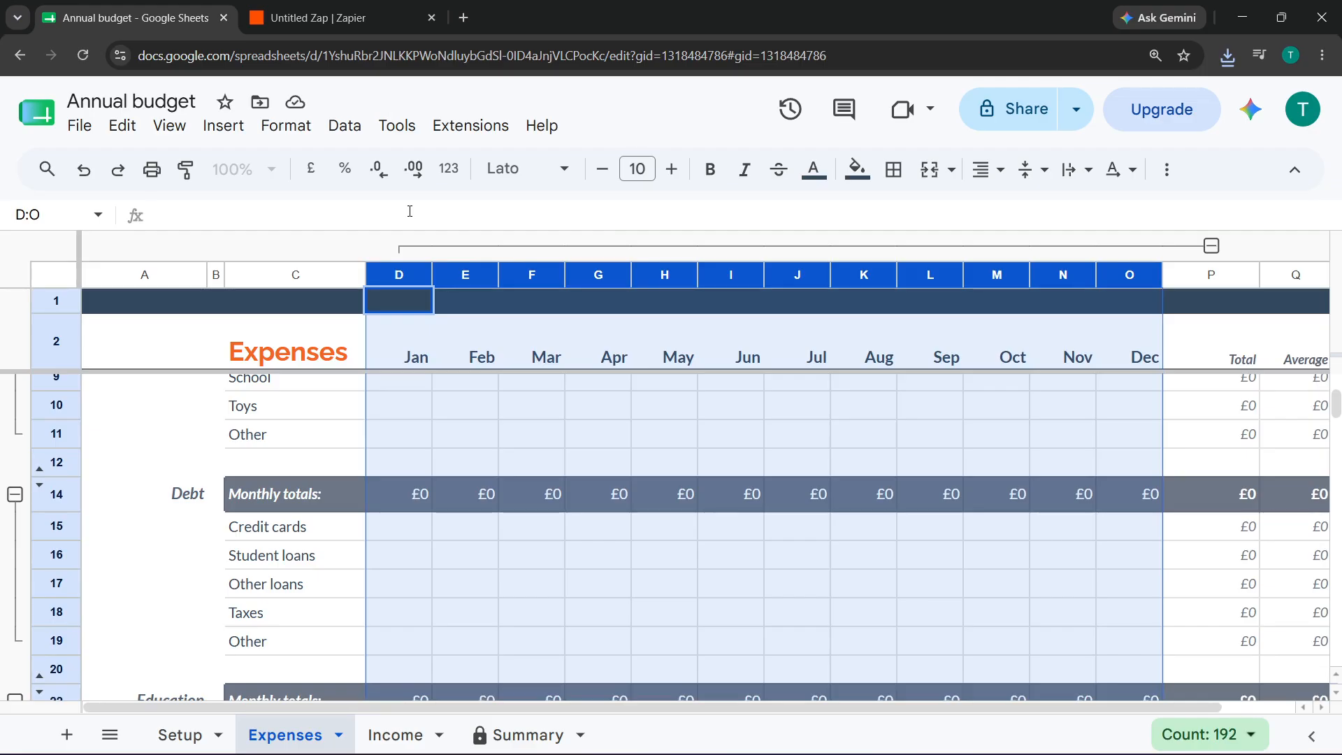
# - Switch from the Annual budget spreadsheet to the Untitled Zap draft in Zapier
pyautogui.hotkey('ctrl', 'Tab')
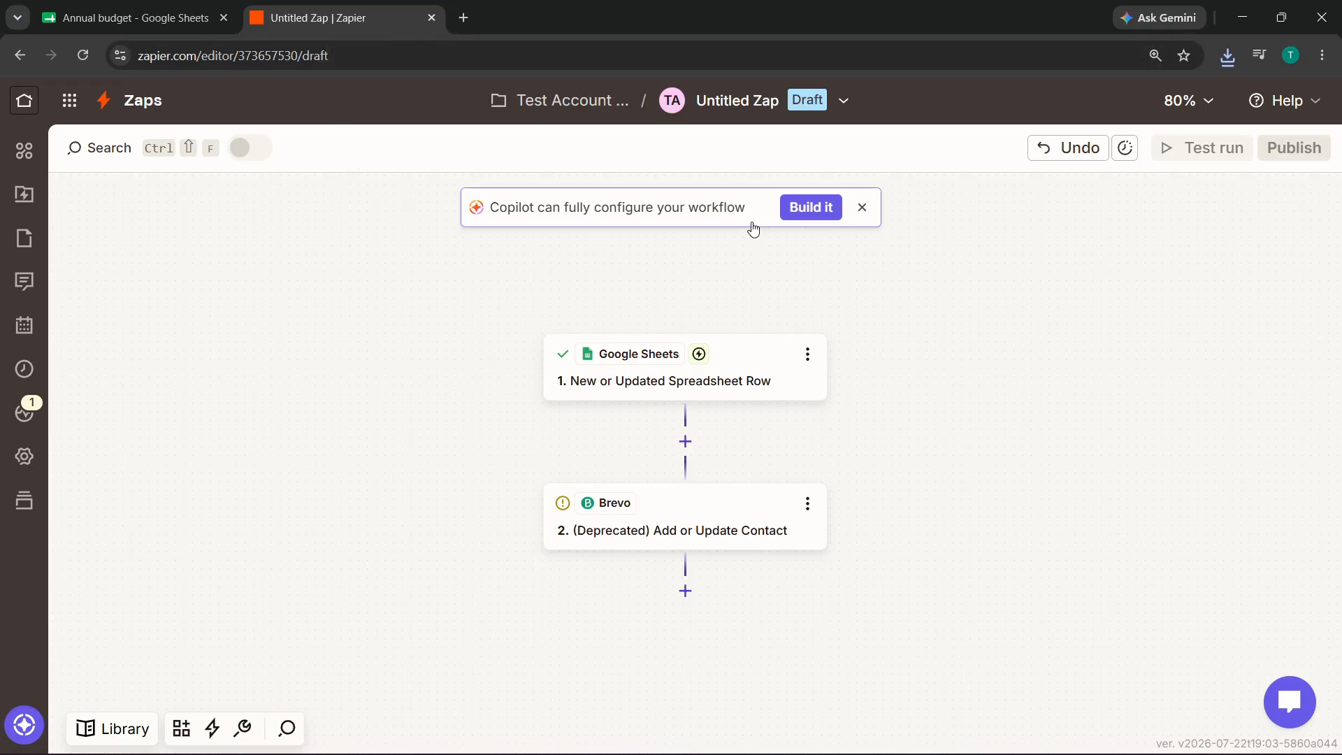
# - Delete the Brevo add-or-update-contact action from the zap
pyautogui.click(820, 505)
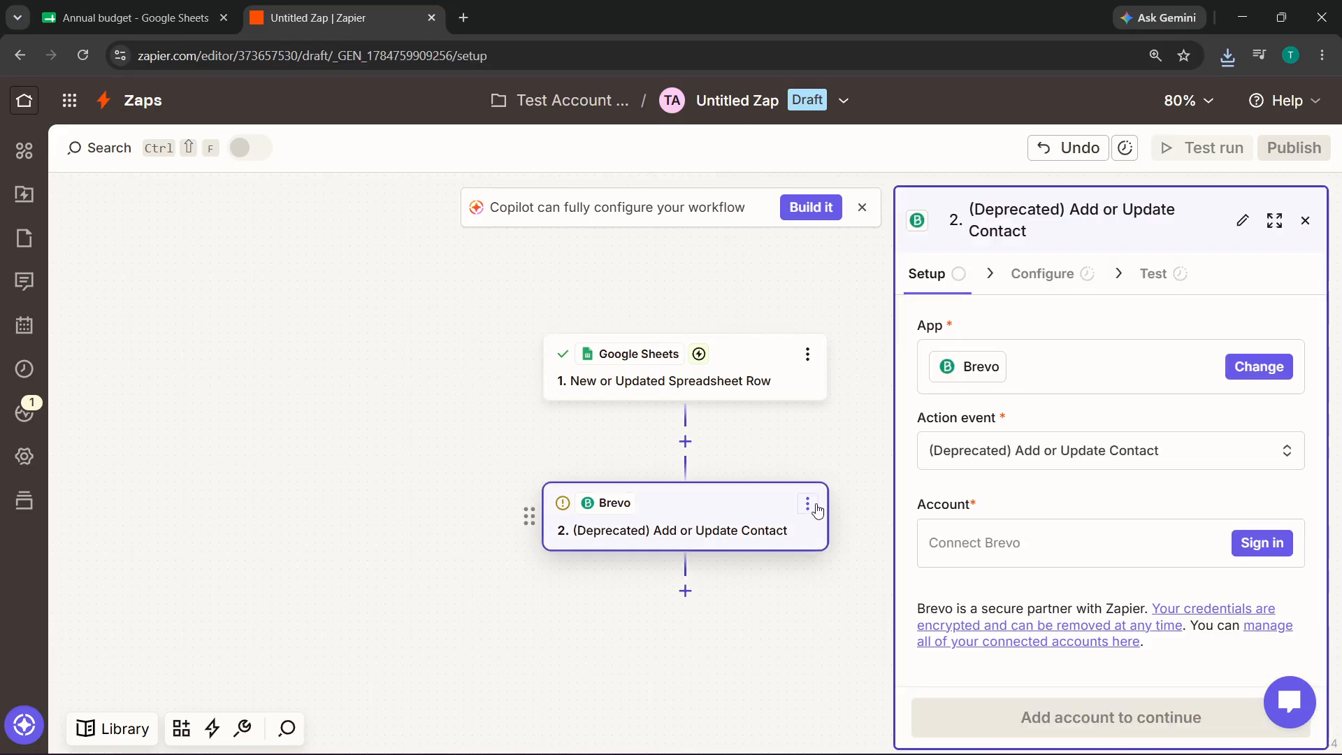
pyautogui.click(816, 510)
pyautogui.click(895, 703)
pyautogui.click(895, 702)
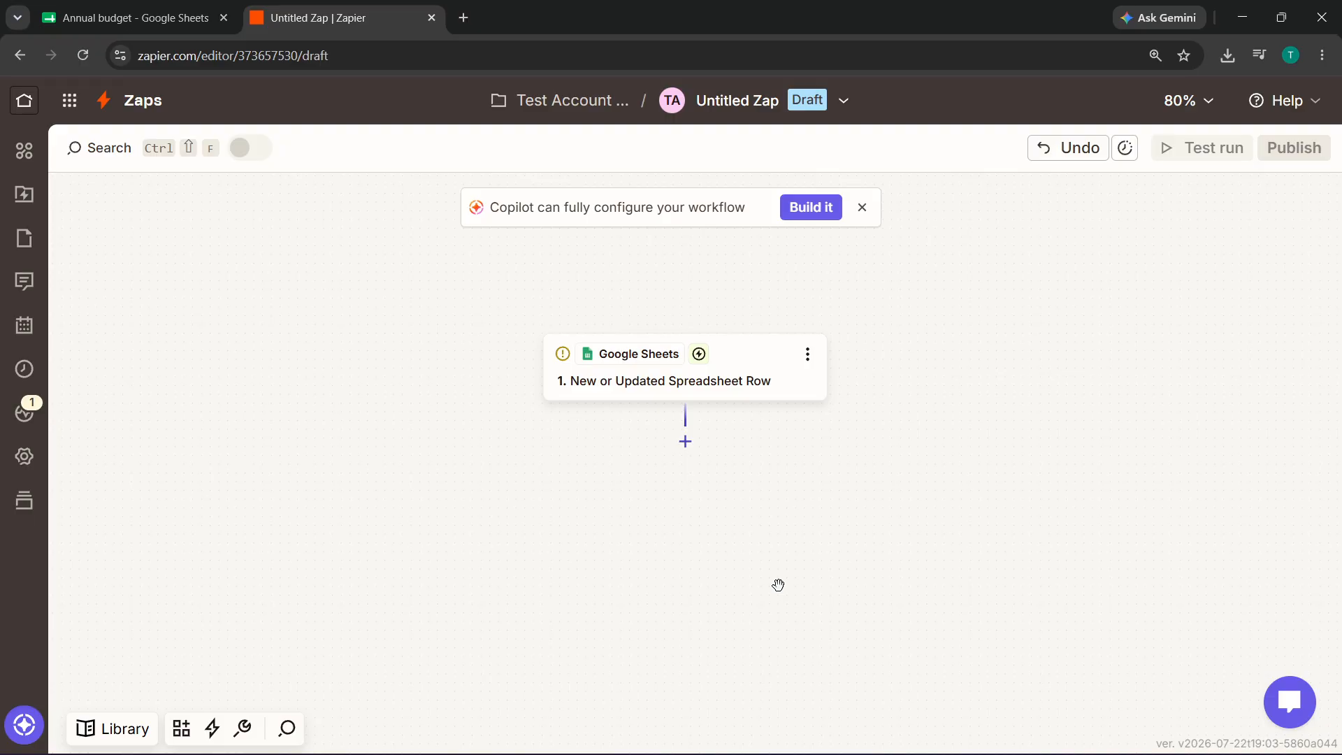
# - Review the Google Sheets trigger's event and account, then show its Annual budget / Income settings
pyautogui.click(675, 368)
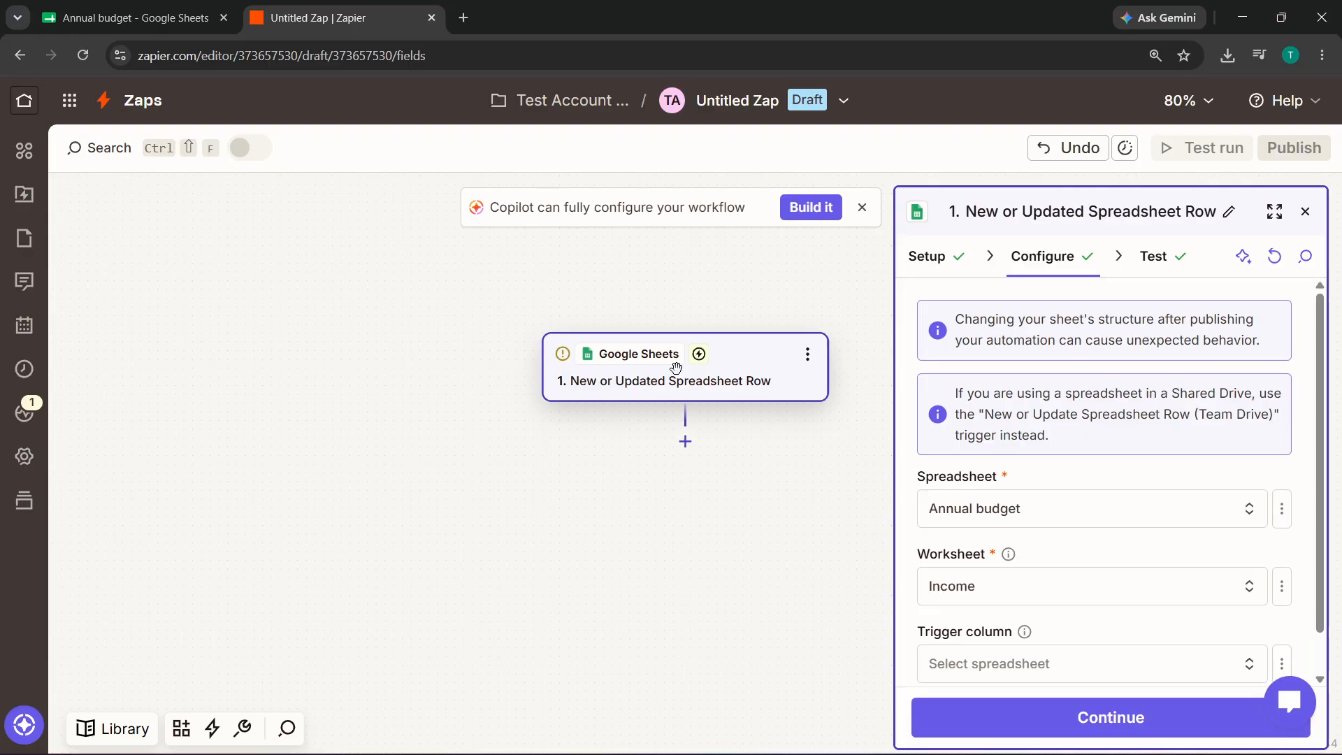
pyautogui.click(923, 263)
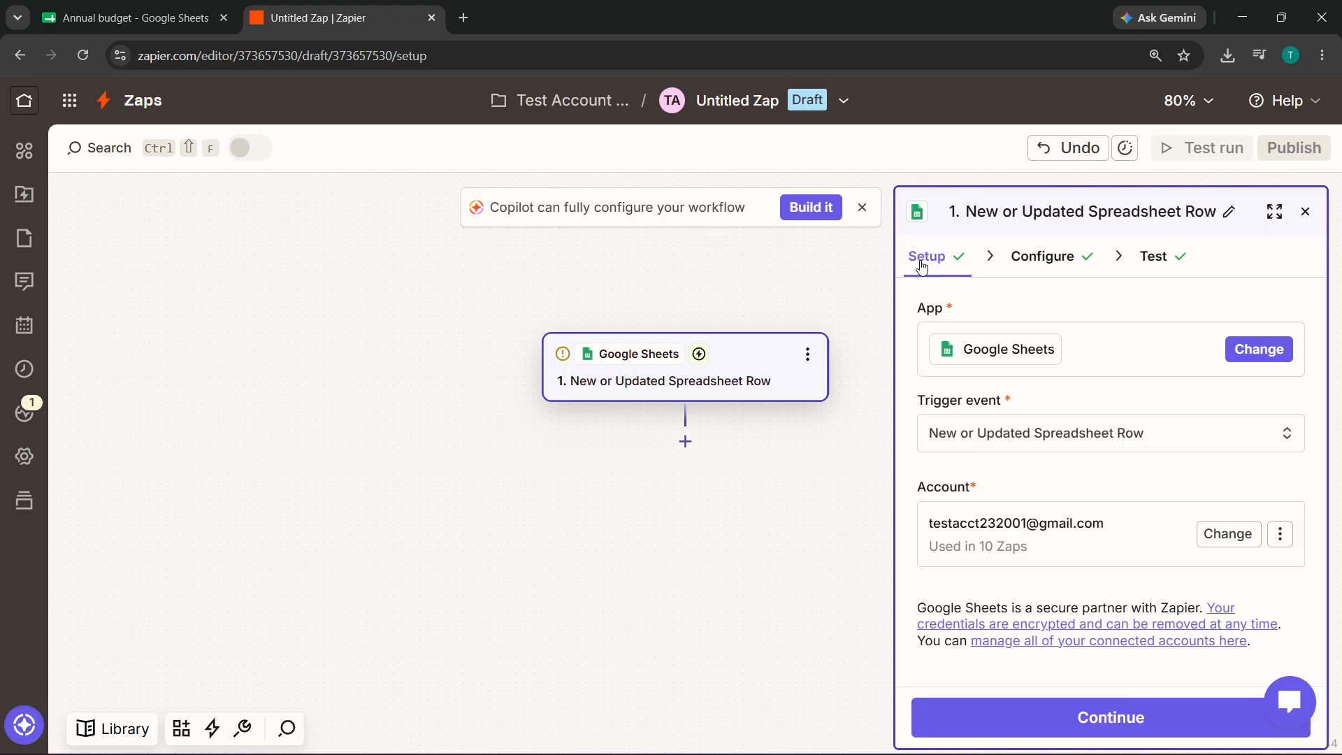
pyautogui.click(1001, 426)
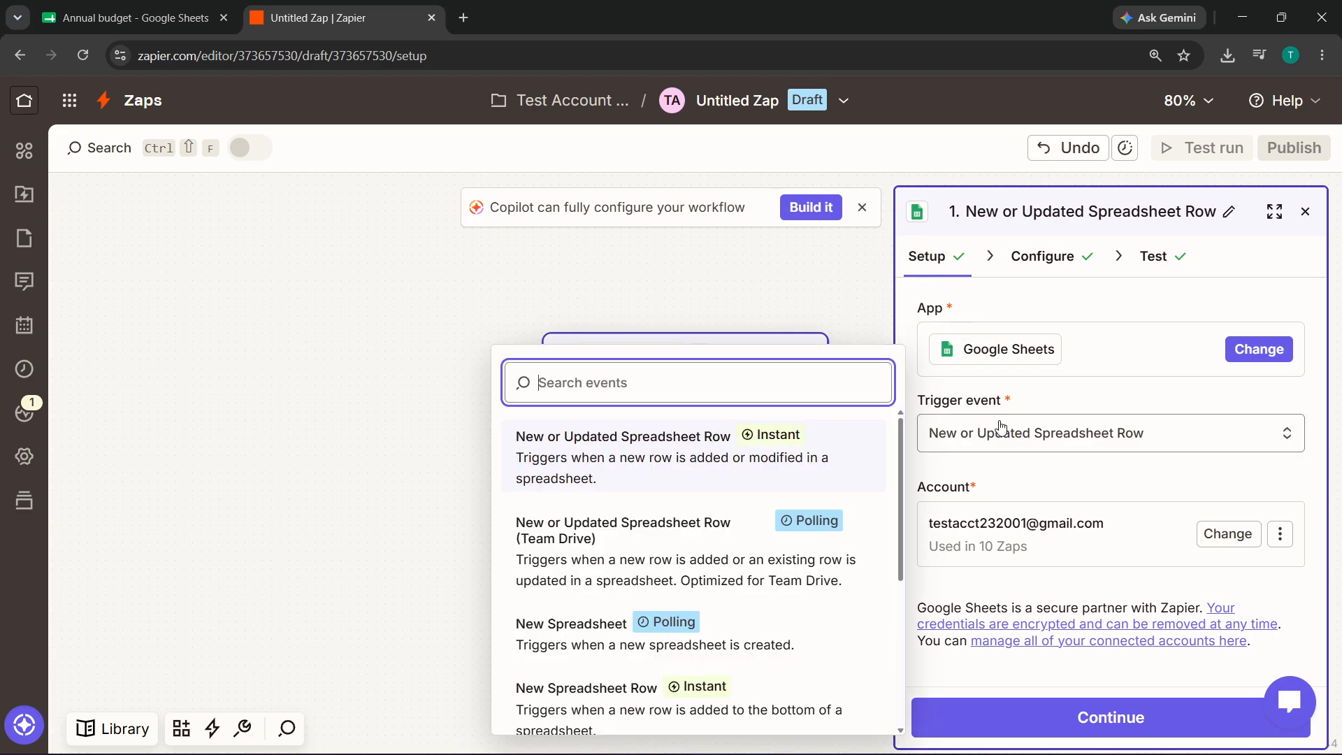
pyautogui.click(1097, 387)
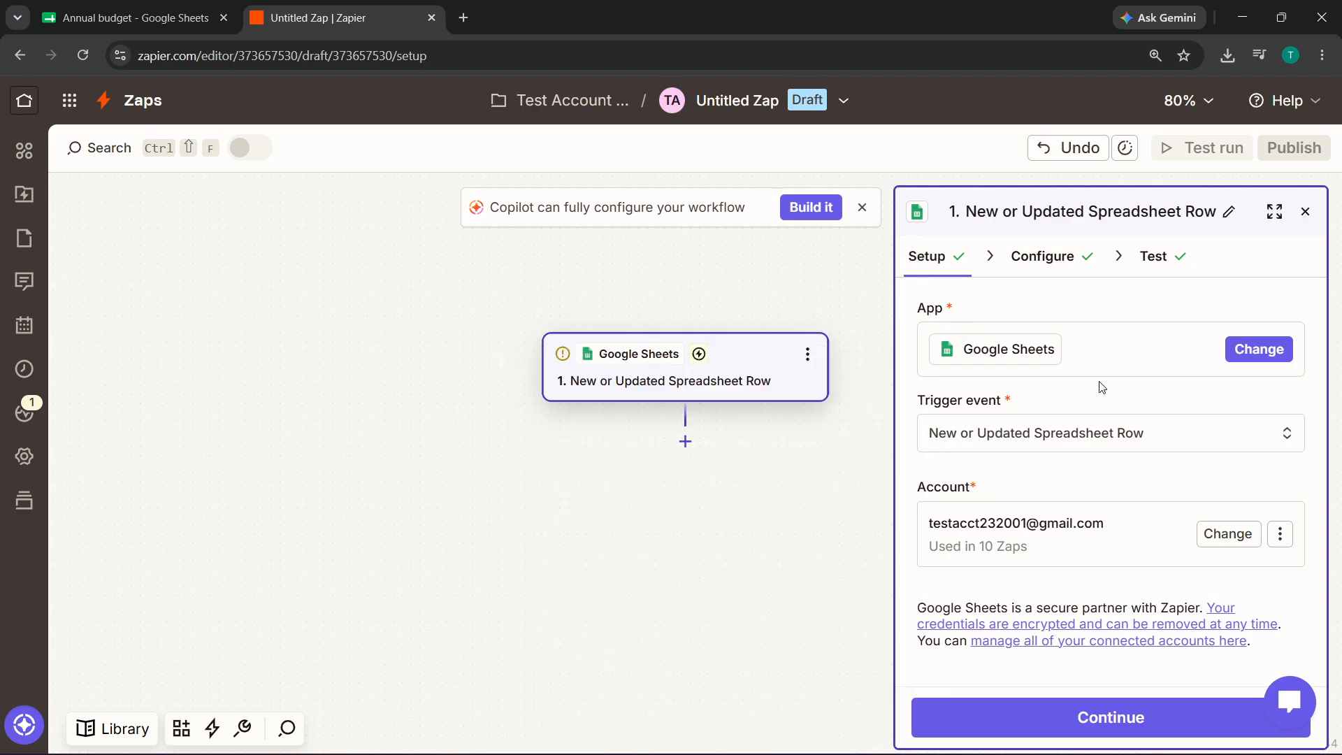
pyautogui.click(1082, 562)
pyautogui.click(1085, 481)
pyautogui.click(1041, 257)
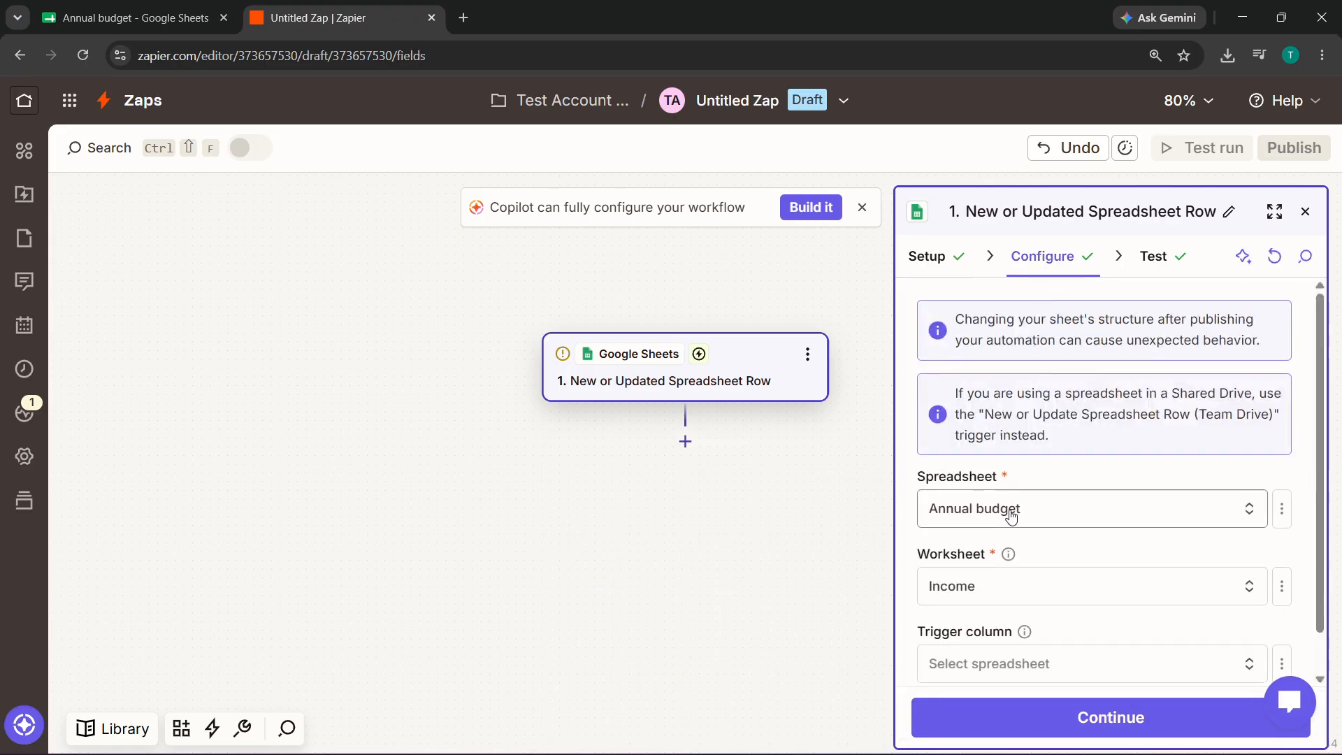
pyautogui.scroll(-1, 1018, 475)
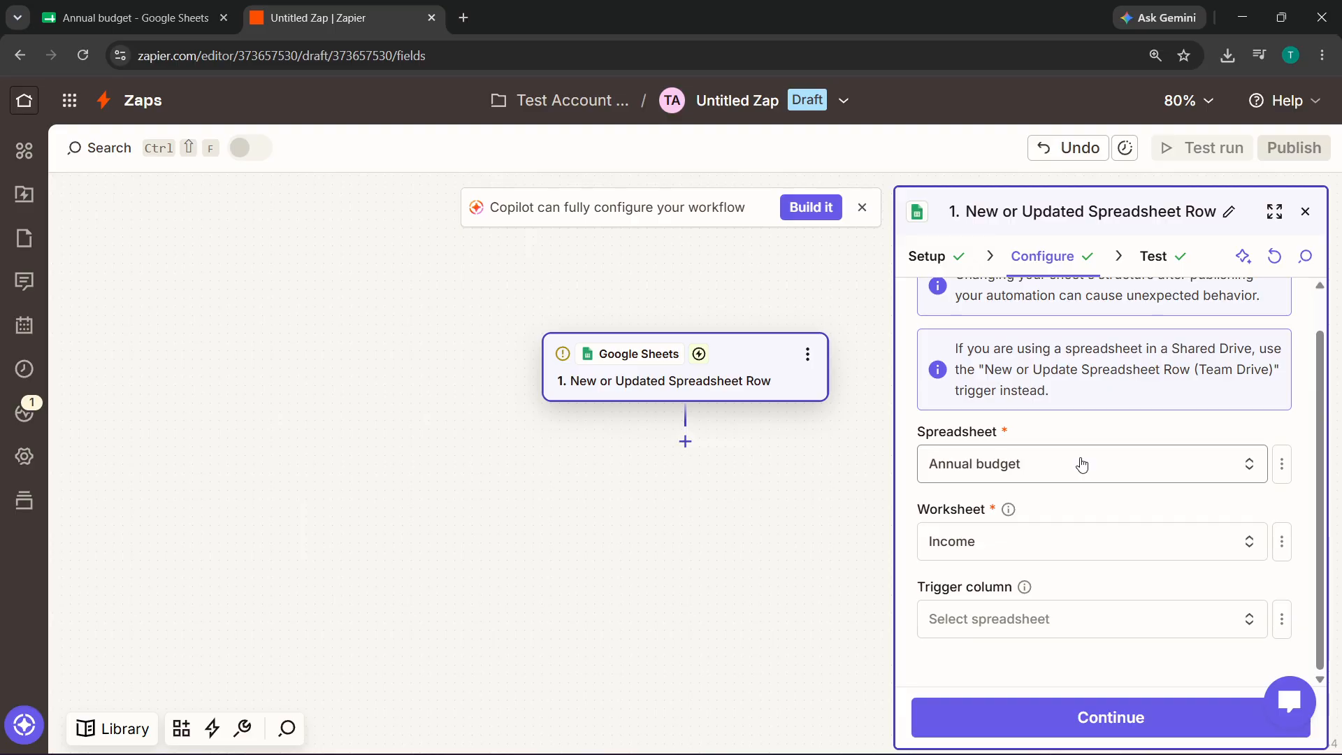
# - Add a Klaviyo step with the Add Profile to List event and start signing in
pyautogui.click(683, 440)
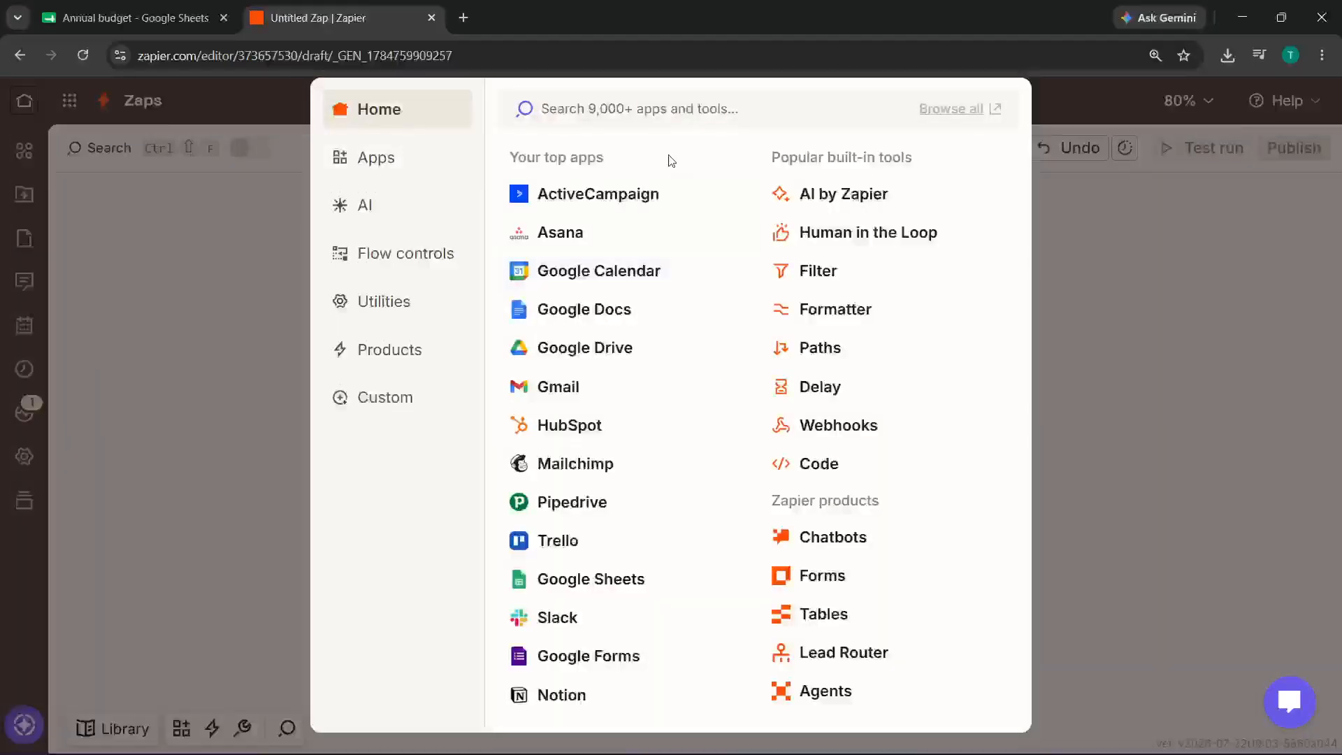
pyautogui.write('klavi')
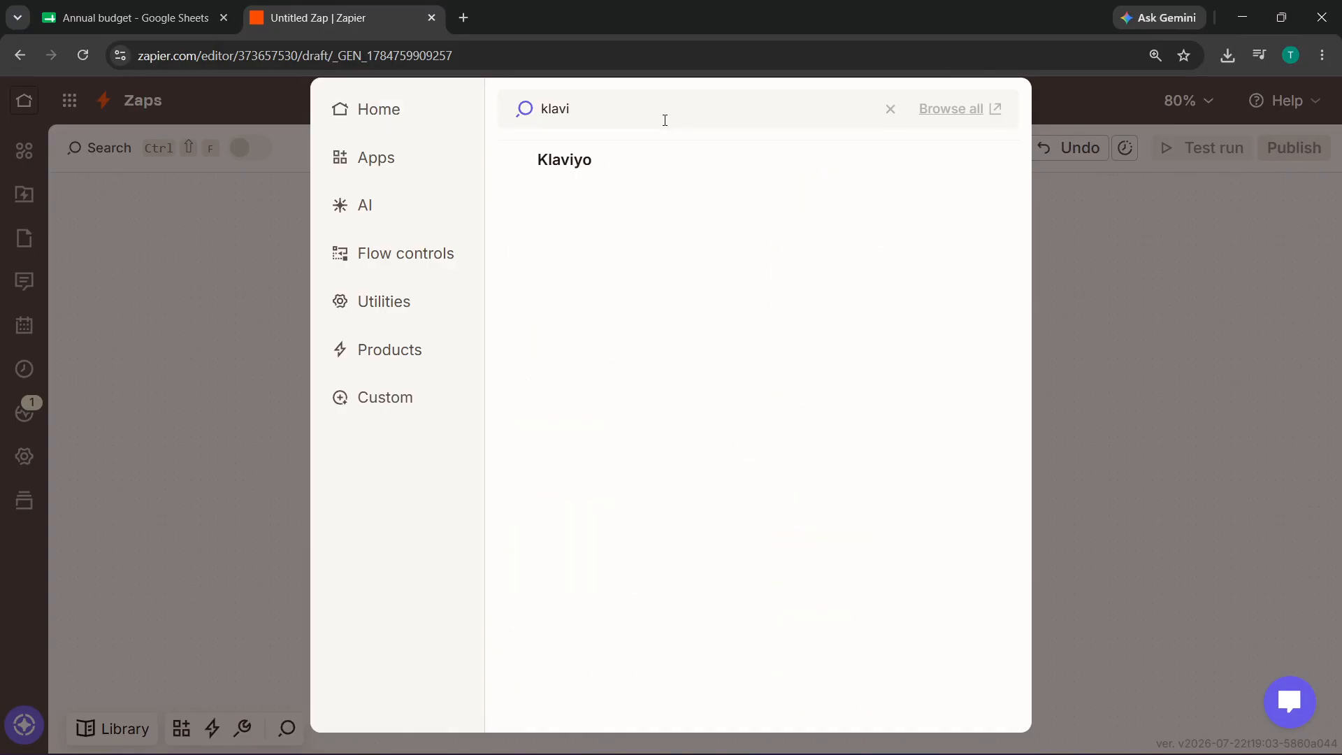
pyautogui.click(627, 161)
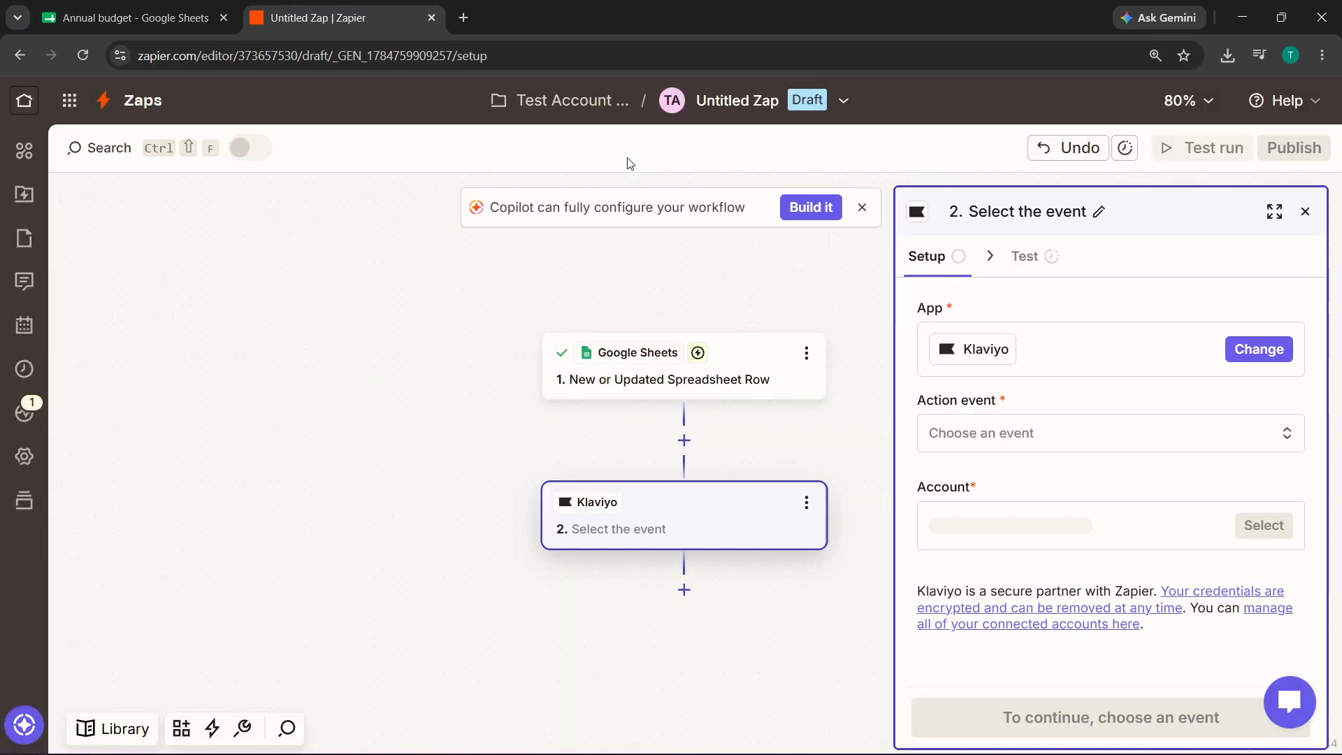
pyautogui.click(1061, 438)
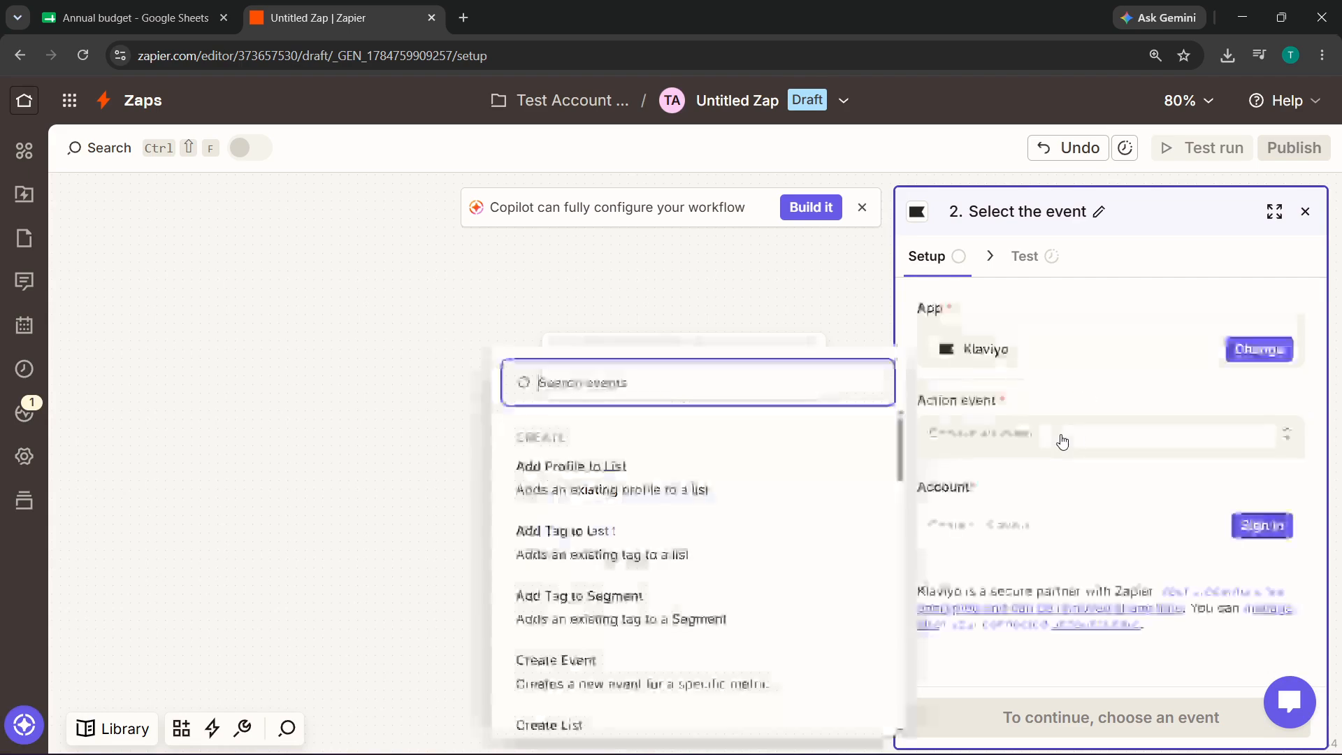
pyautogui.click(682, 467)
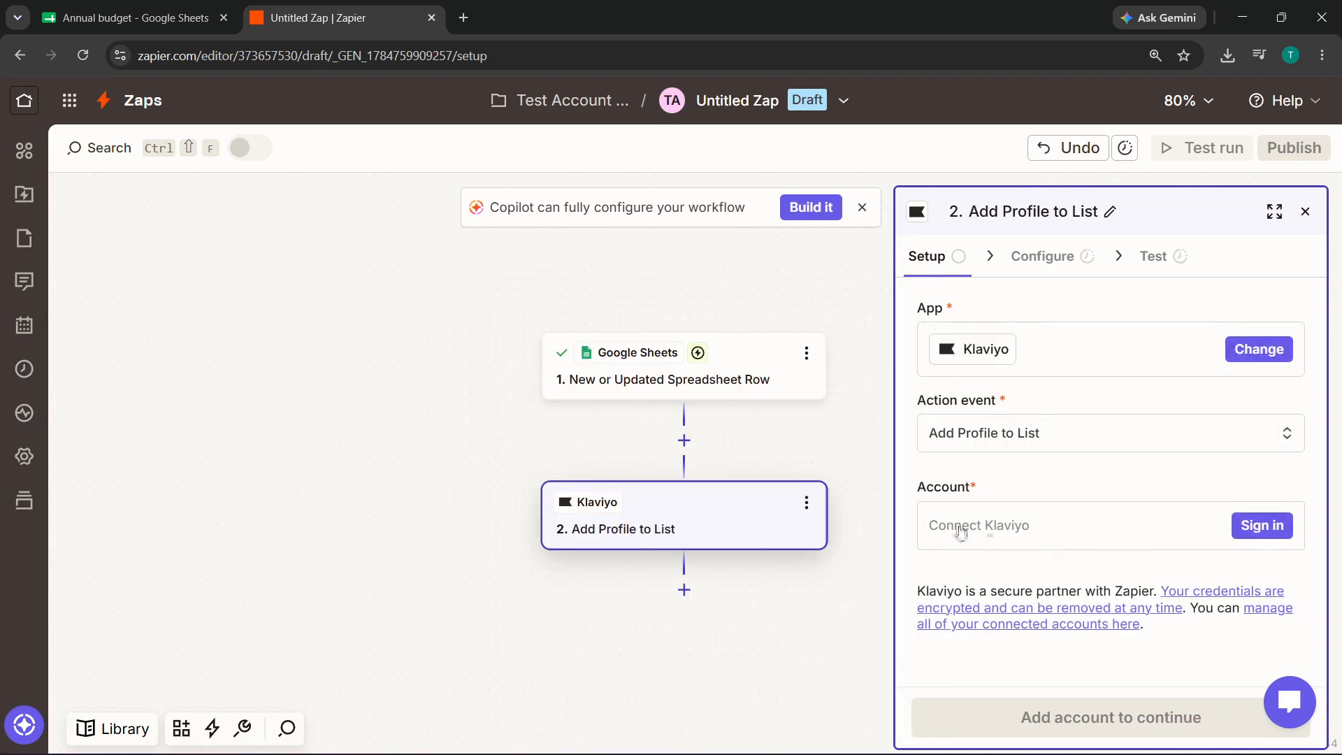
pyautogui.click(961, 530)
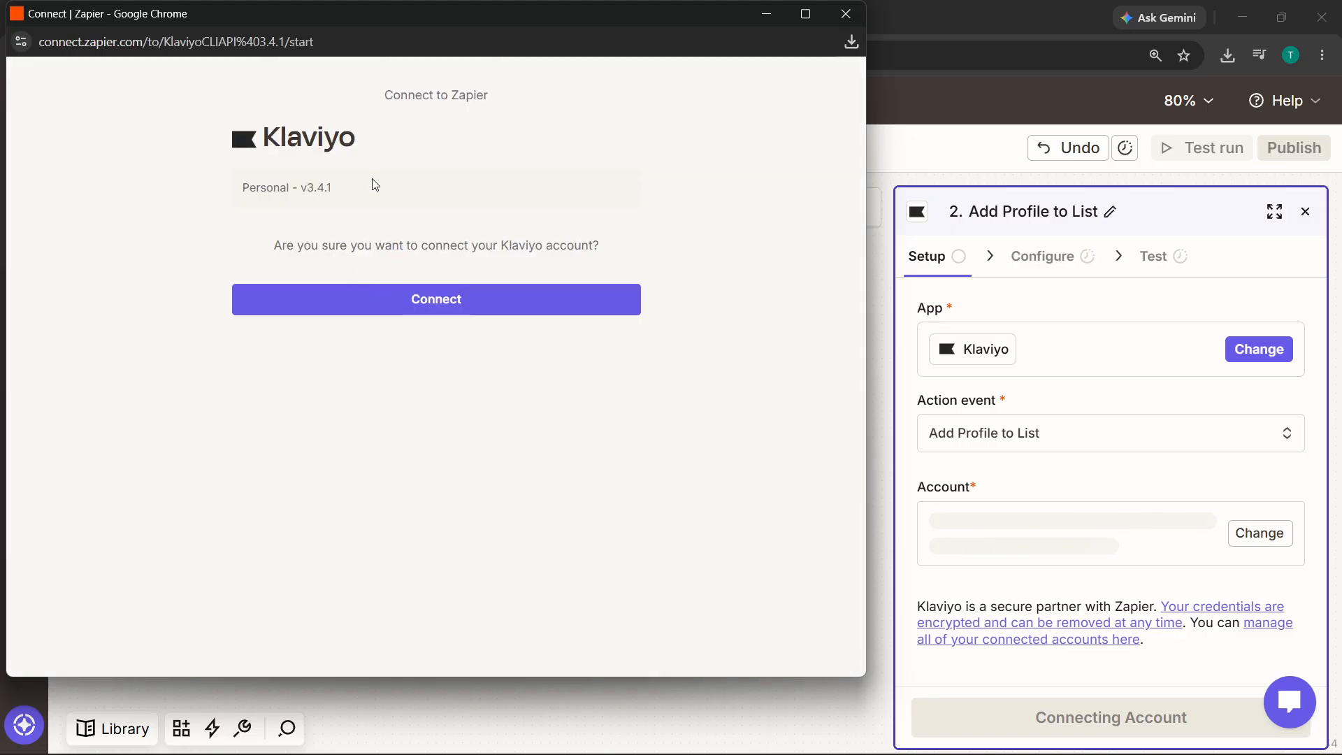
# - Connect Klaviyo by logging in with a Google account and approving the consent page
pyautogui.click(388, 304)
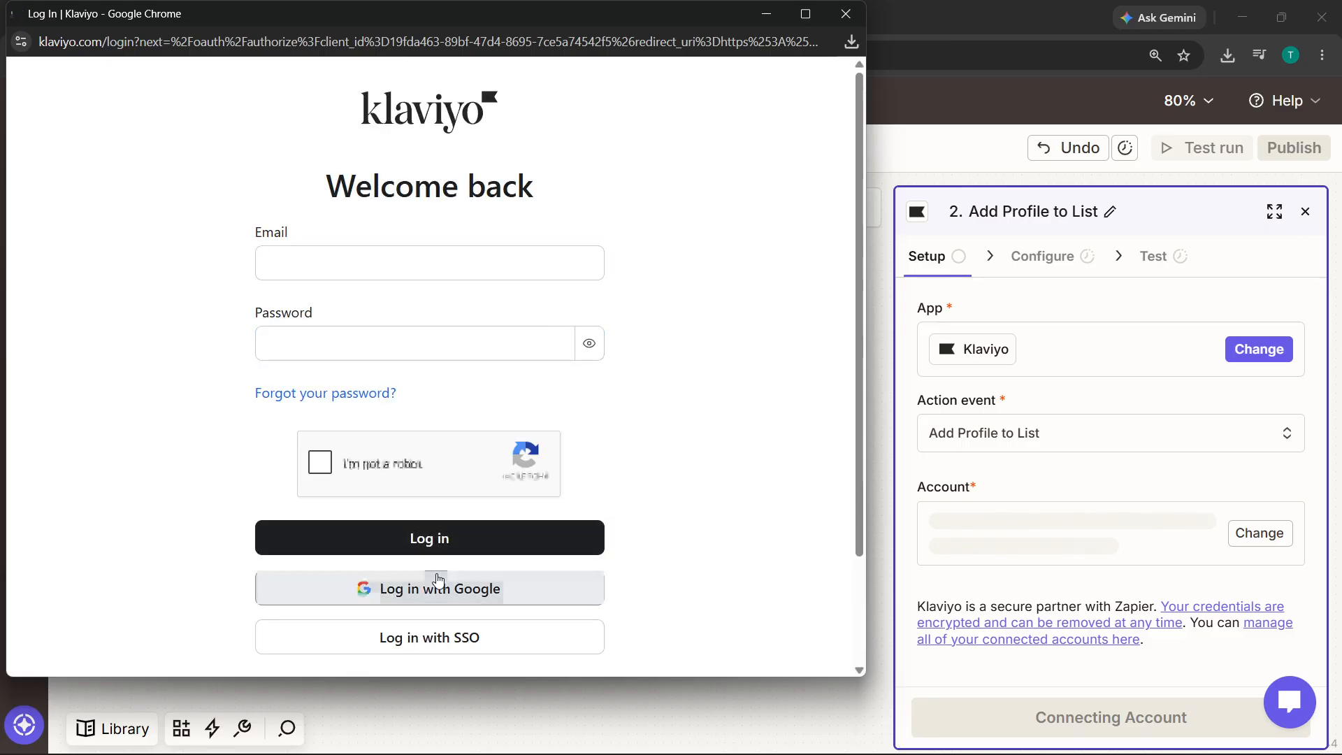
pyautogui.click(438, 587)
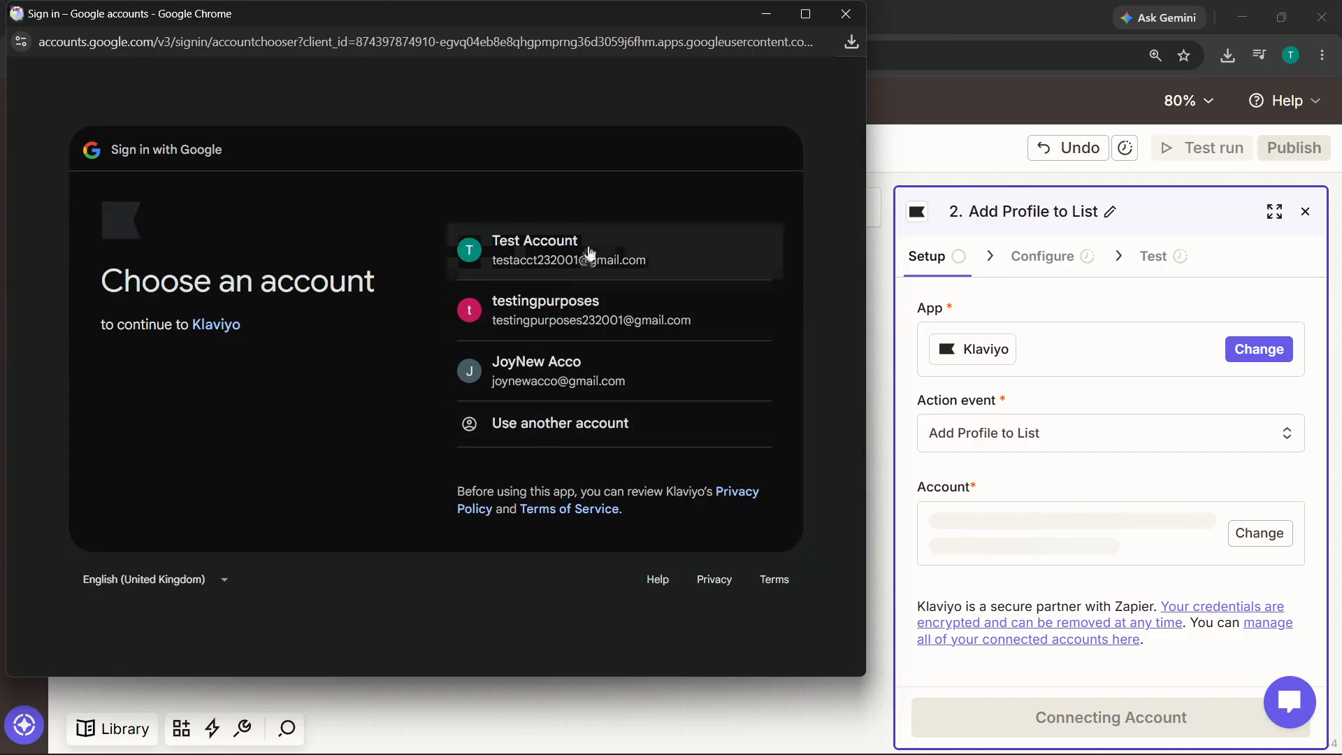
pyautogui.click(589, 250)
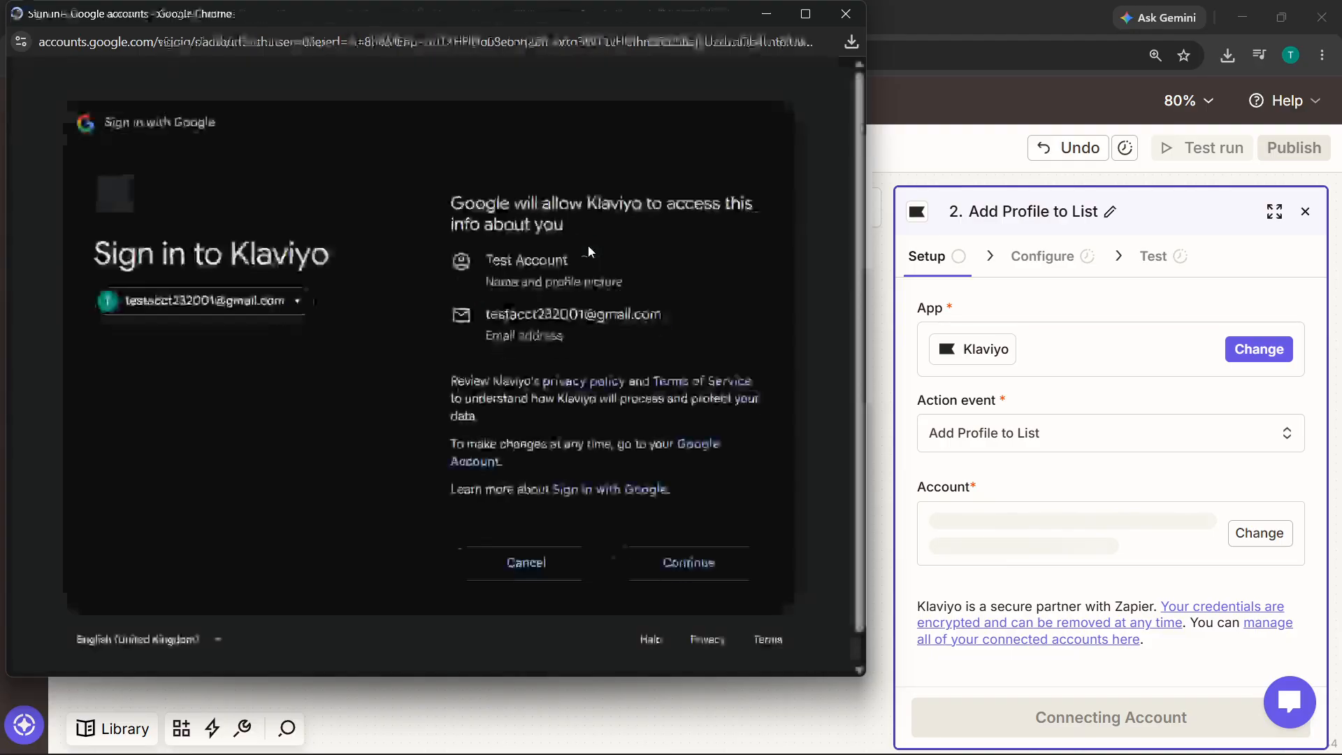
pyautogui.click(643, 568)
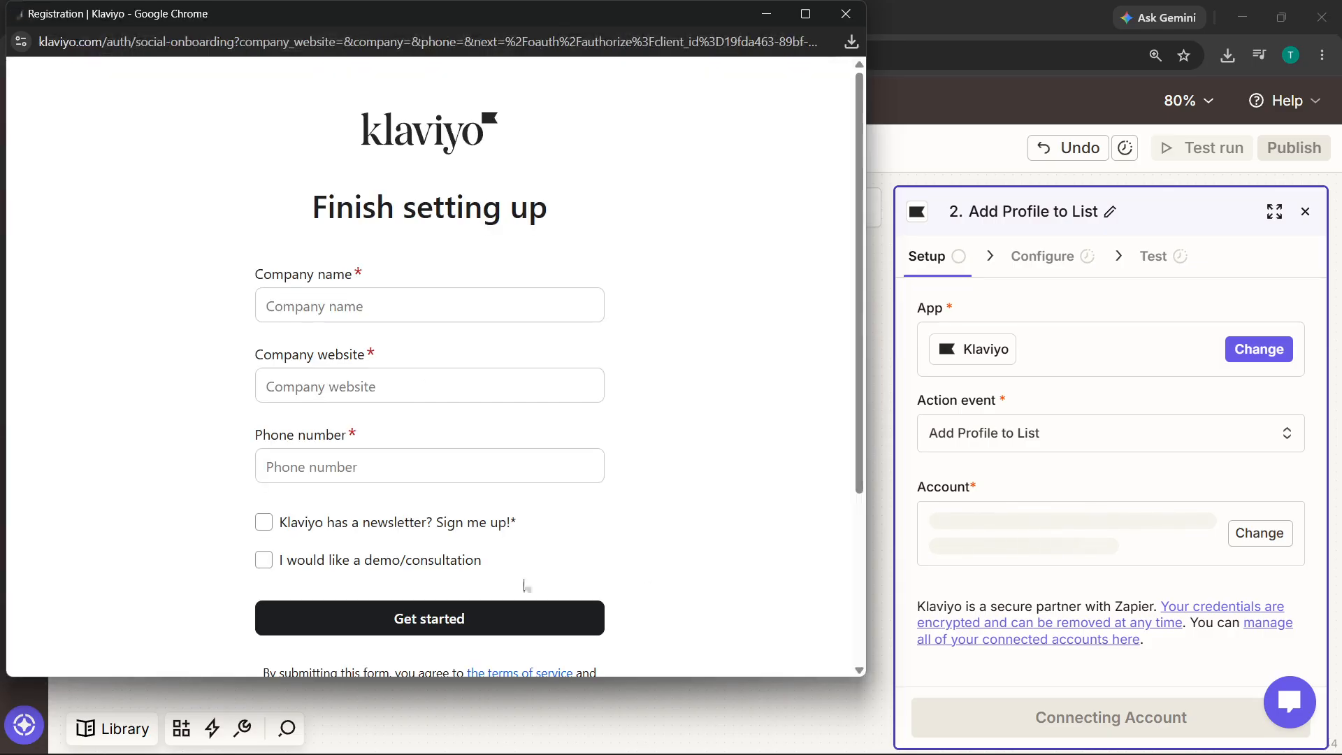
# - Fill in the company name, a .com company website and the phone number fields
pyautogui.click(572, 474)
pyautogui.scroll(-1, 571, 475)
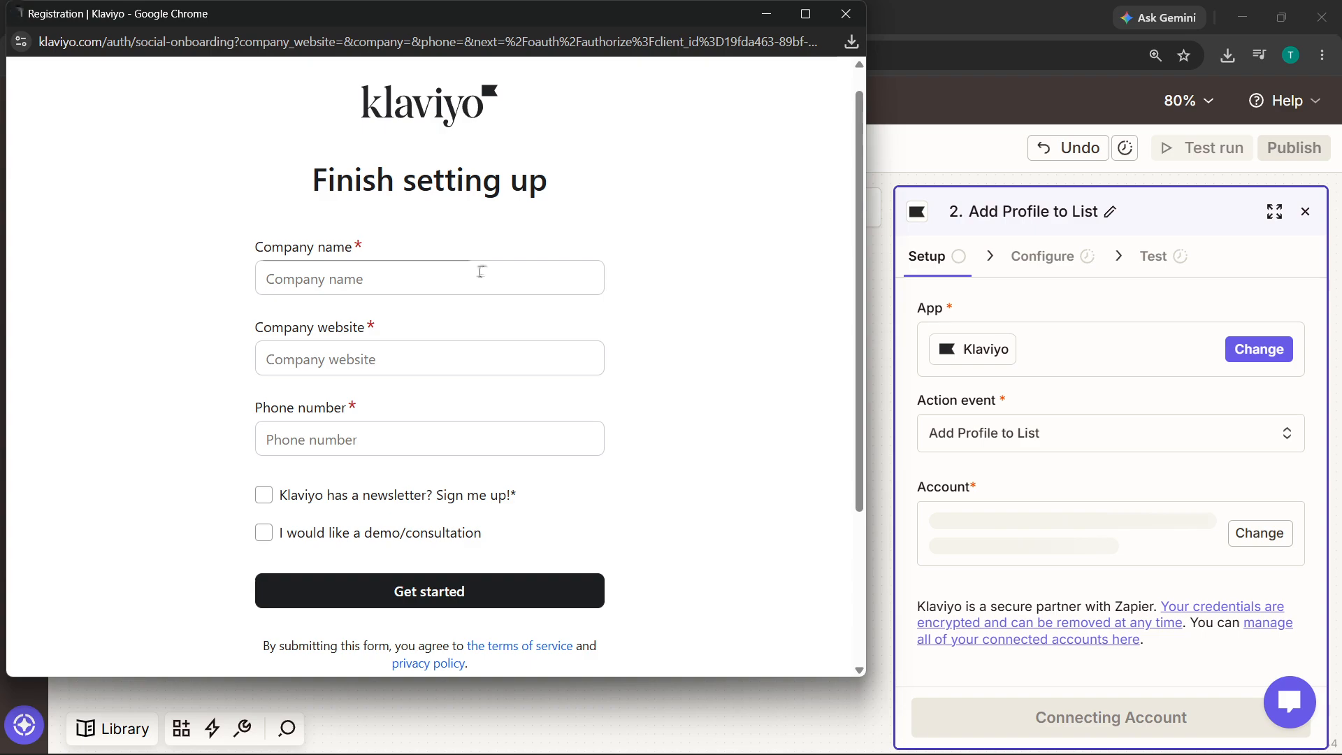
pyautogui.click(474, 273)
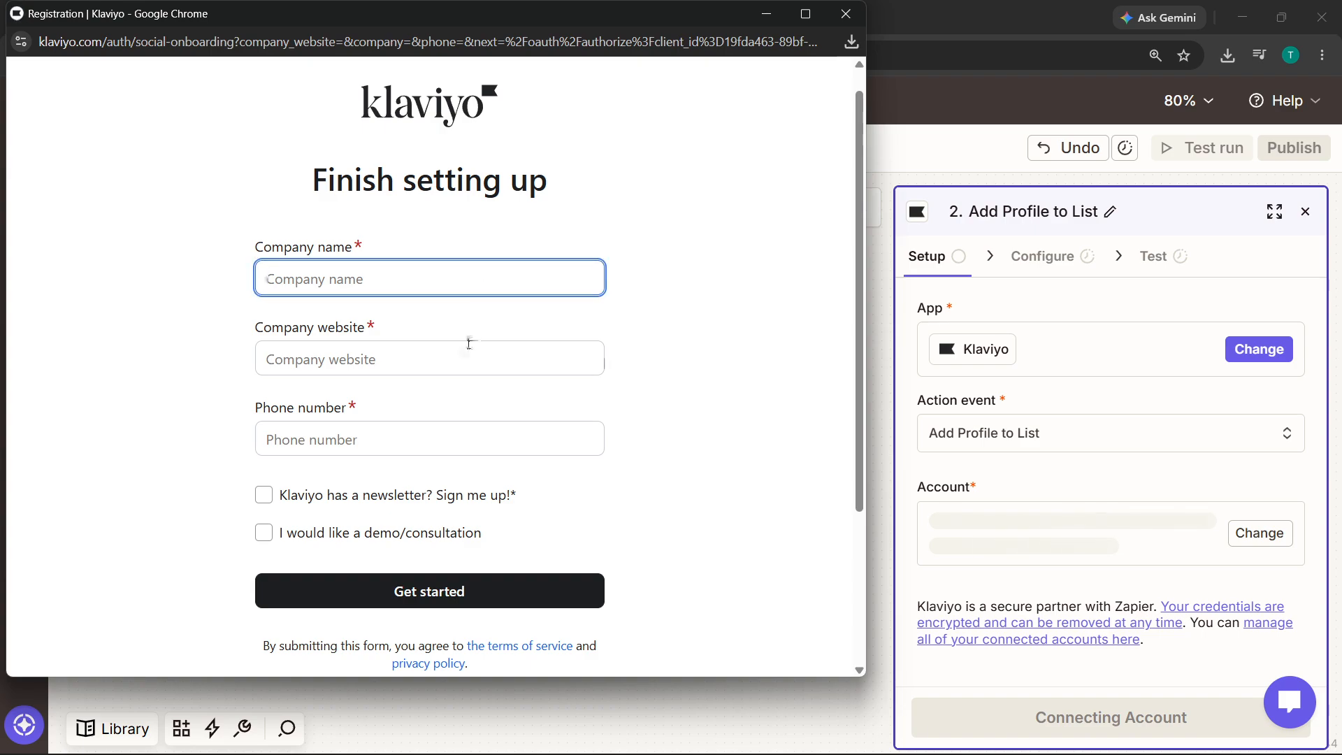
pyautogui.write('john doe')
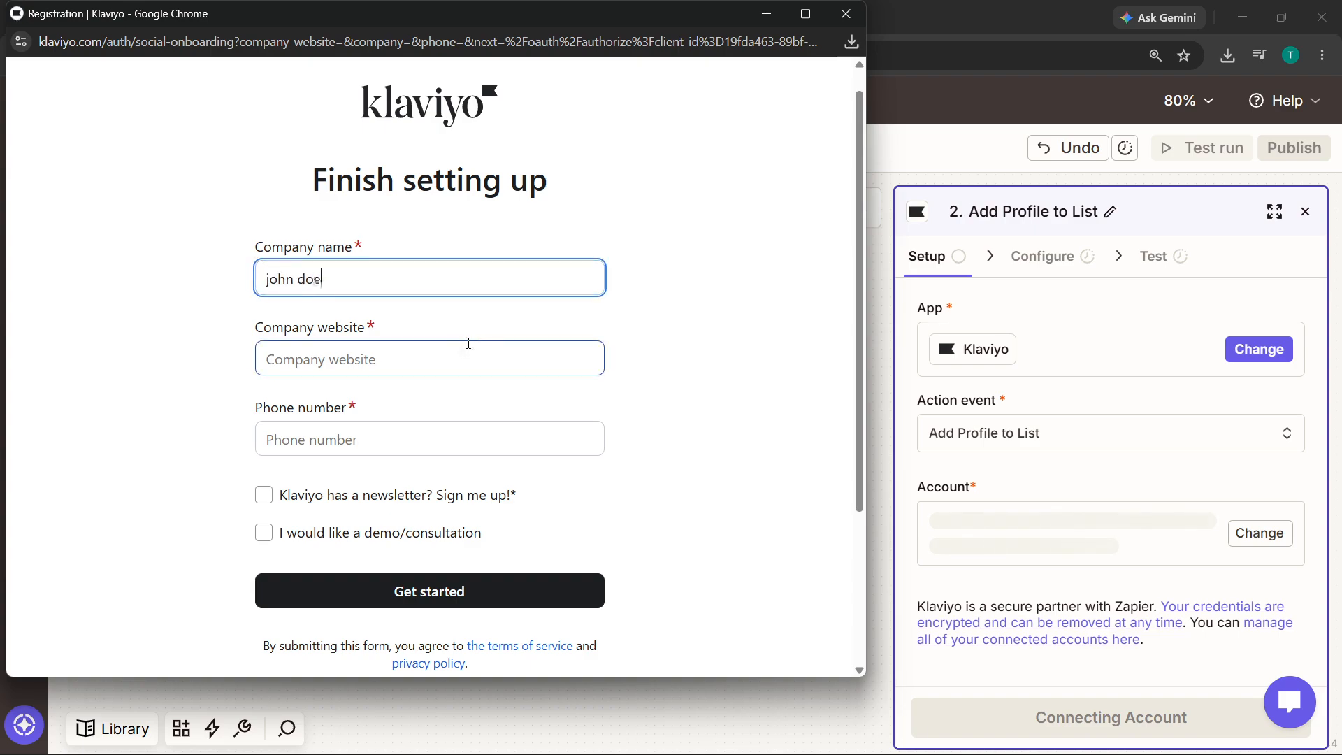
pyautogui.click(469, 343)
pyautogui.write('h')
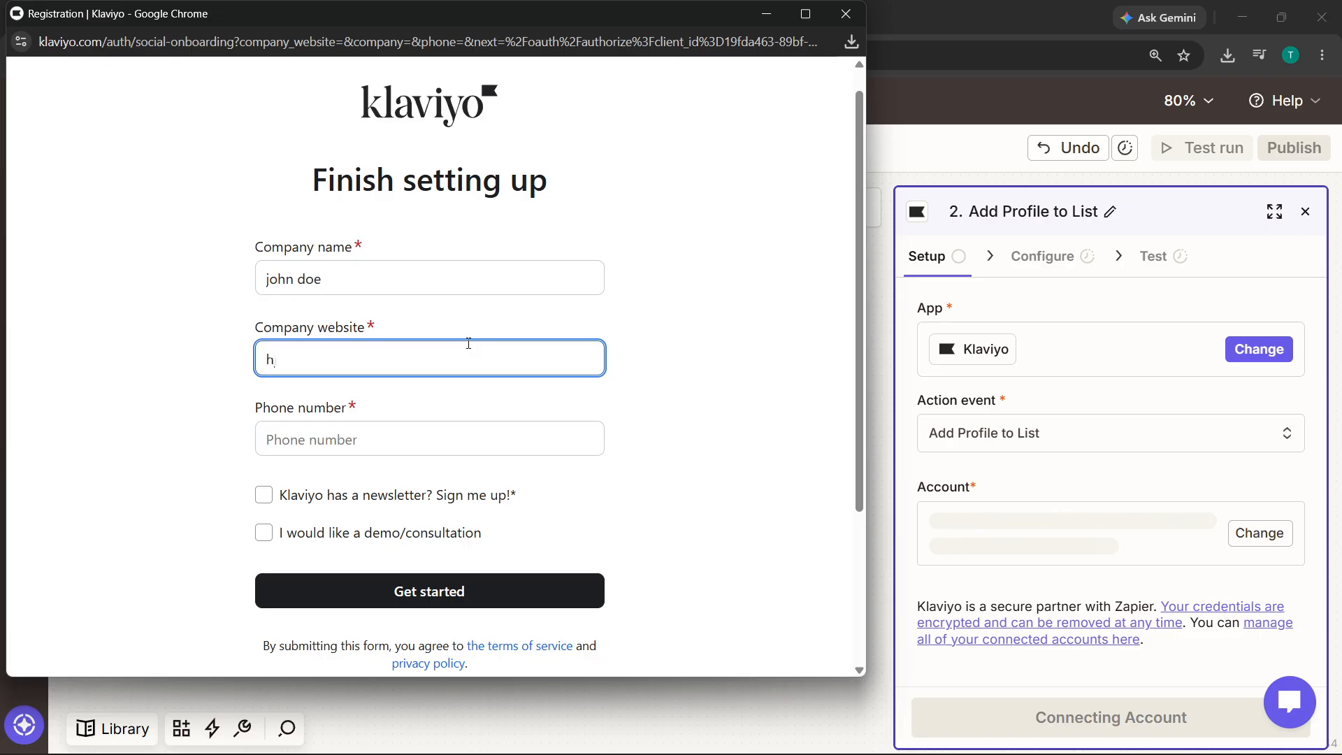
pyautogui.press('BackSpace')
pyautogui.write('john ')
pyautogui.write('c')
pyautogui.press('BackSpace')
pyautogui.press('BackSpace')
pyautogui.write('.com')
pyautogui.press('Tab')
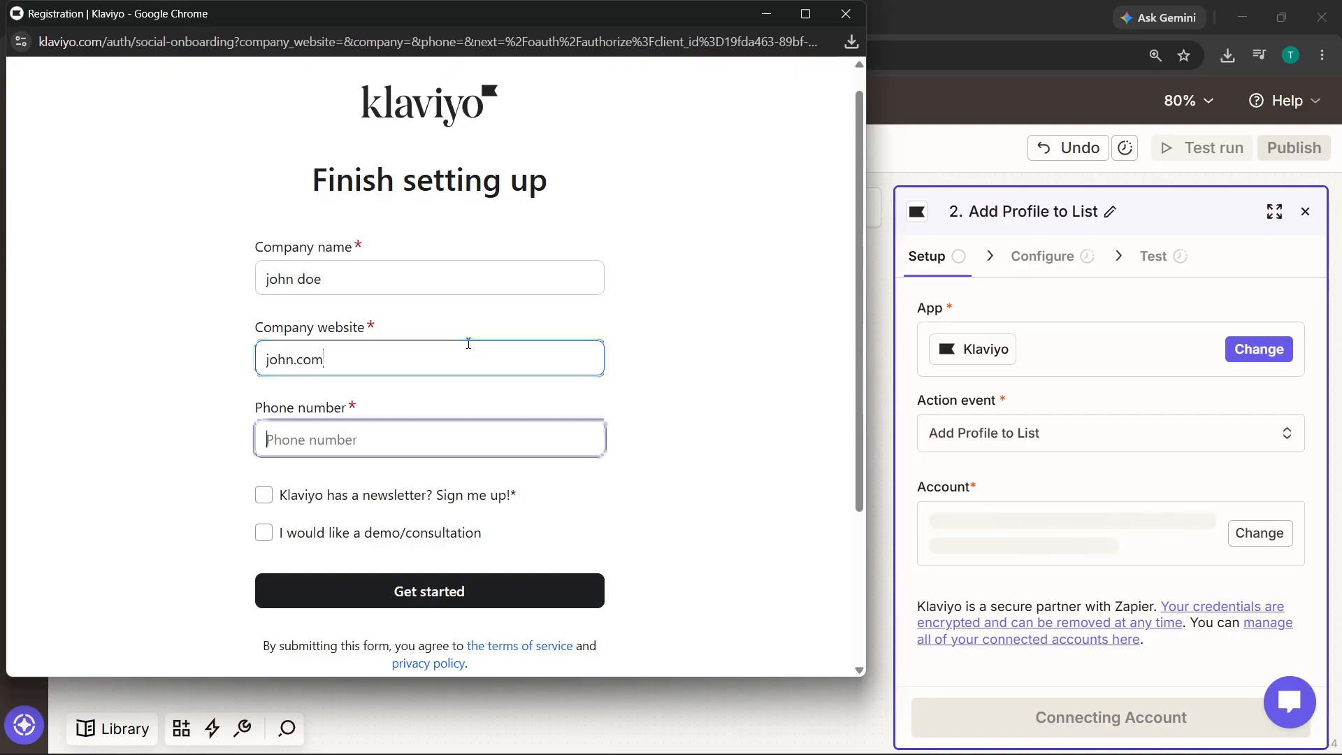
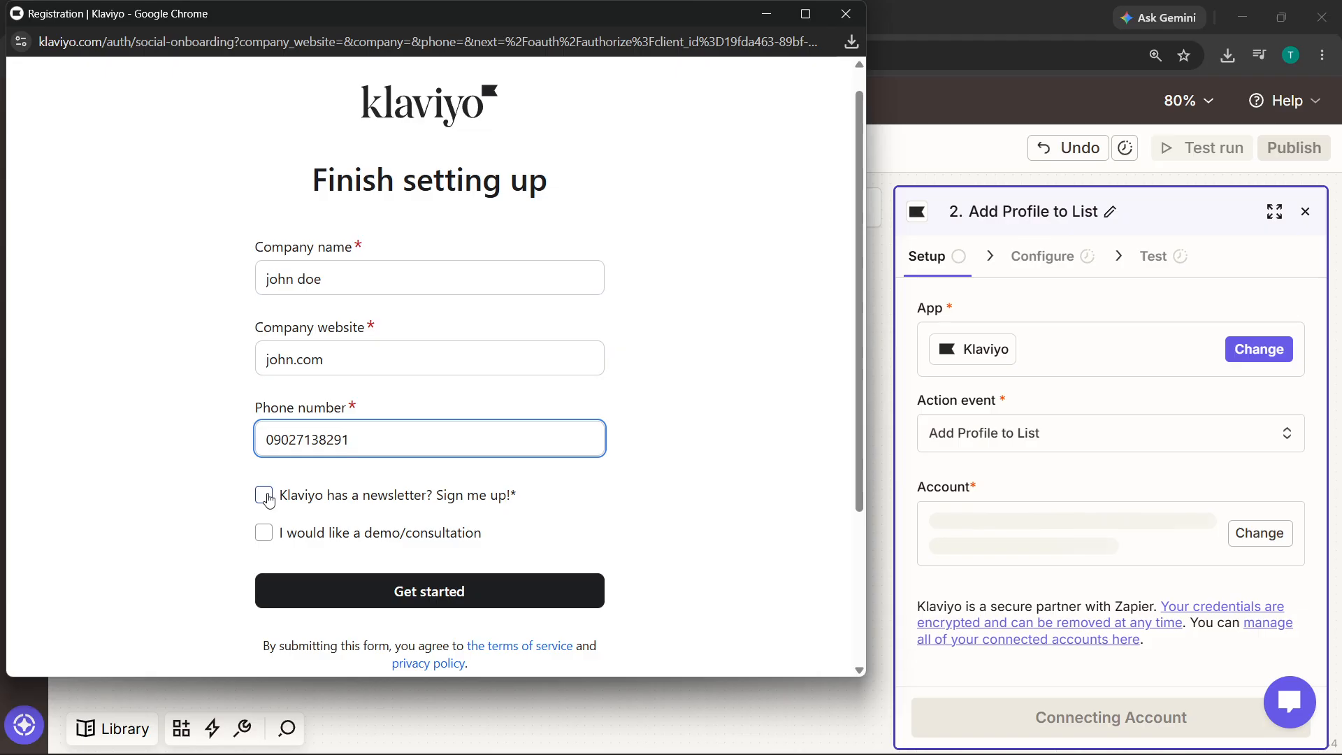
# - Tick 'I would like a demo/consultation' and submit the form with Get started
pyautogui.click(269, 541)
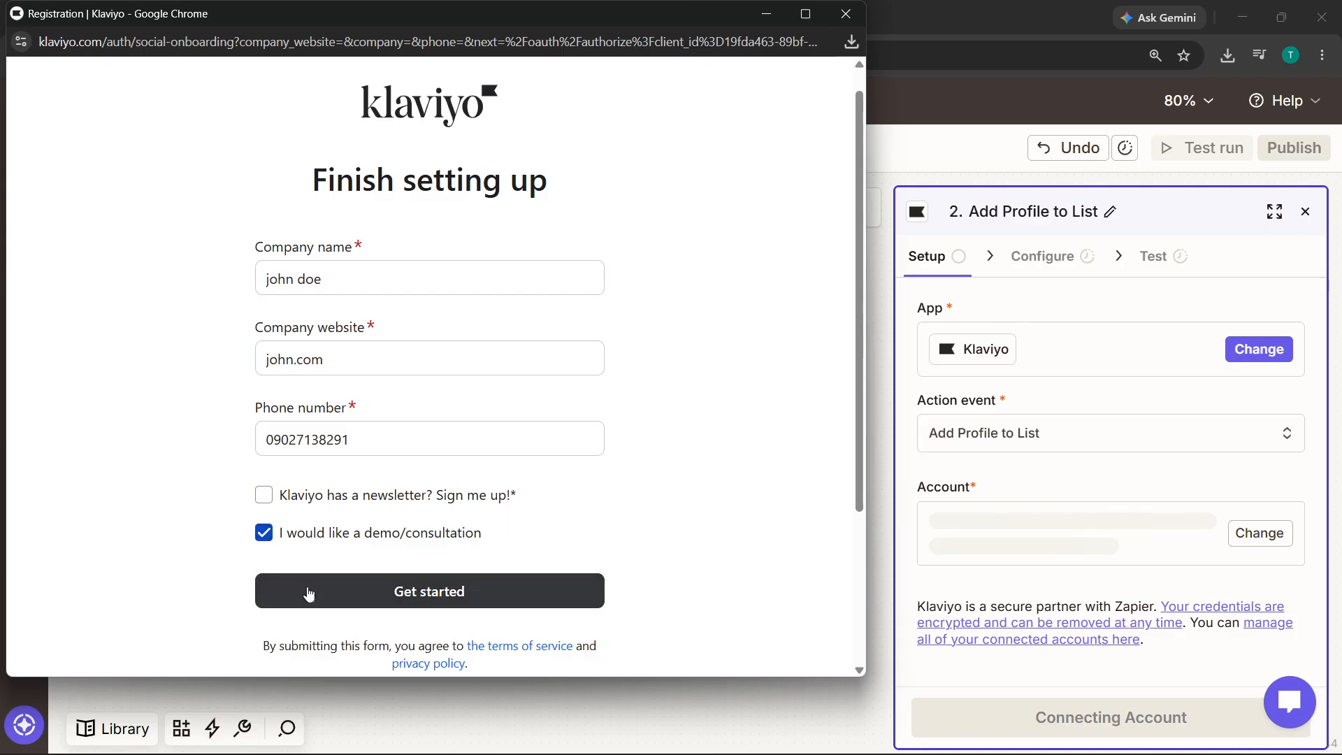
pyautogui.click(263, 495)
pyautogui.click(447, 589)
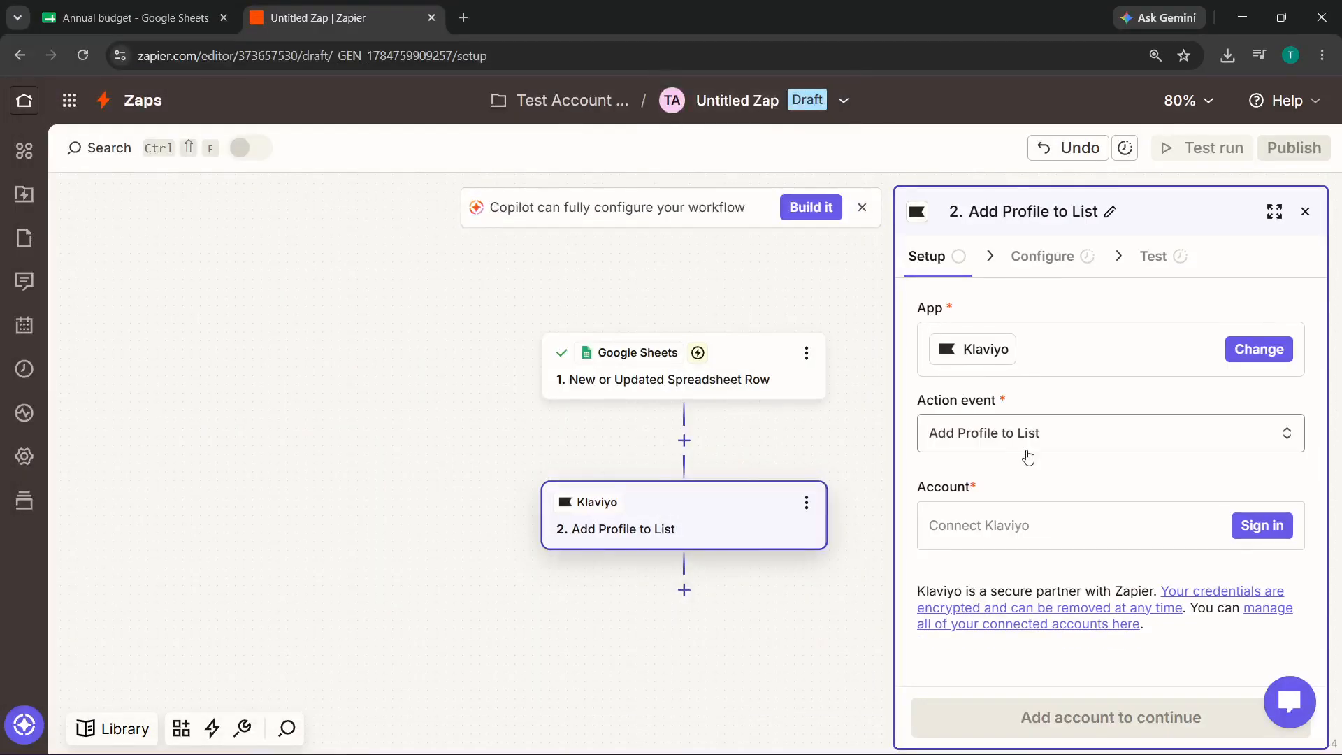
# - Sign in to the Klaviyo account, select Services in the personalization questions, and continue
pyautogui.click(1241, 525)
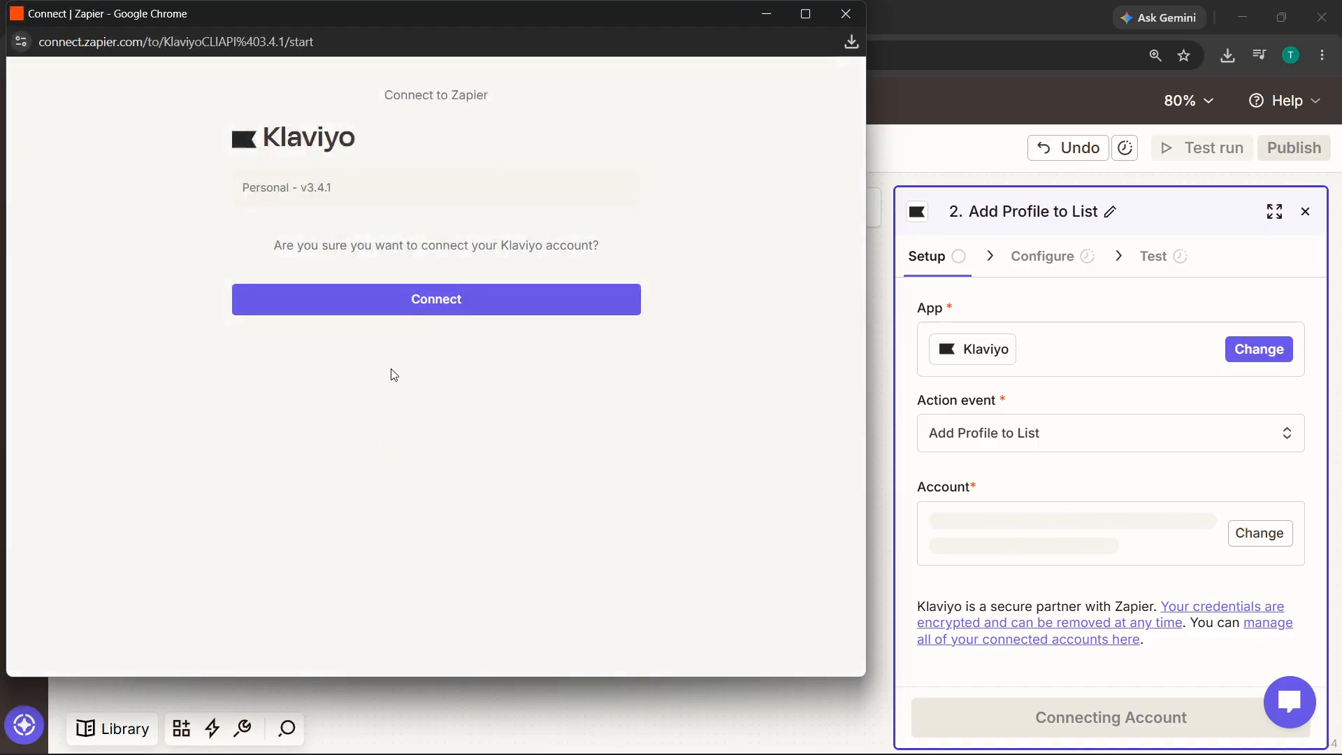
pyautogui.click(445, 312)
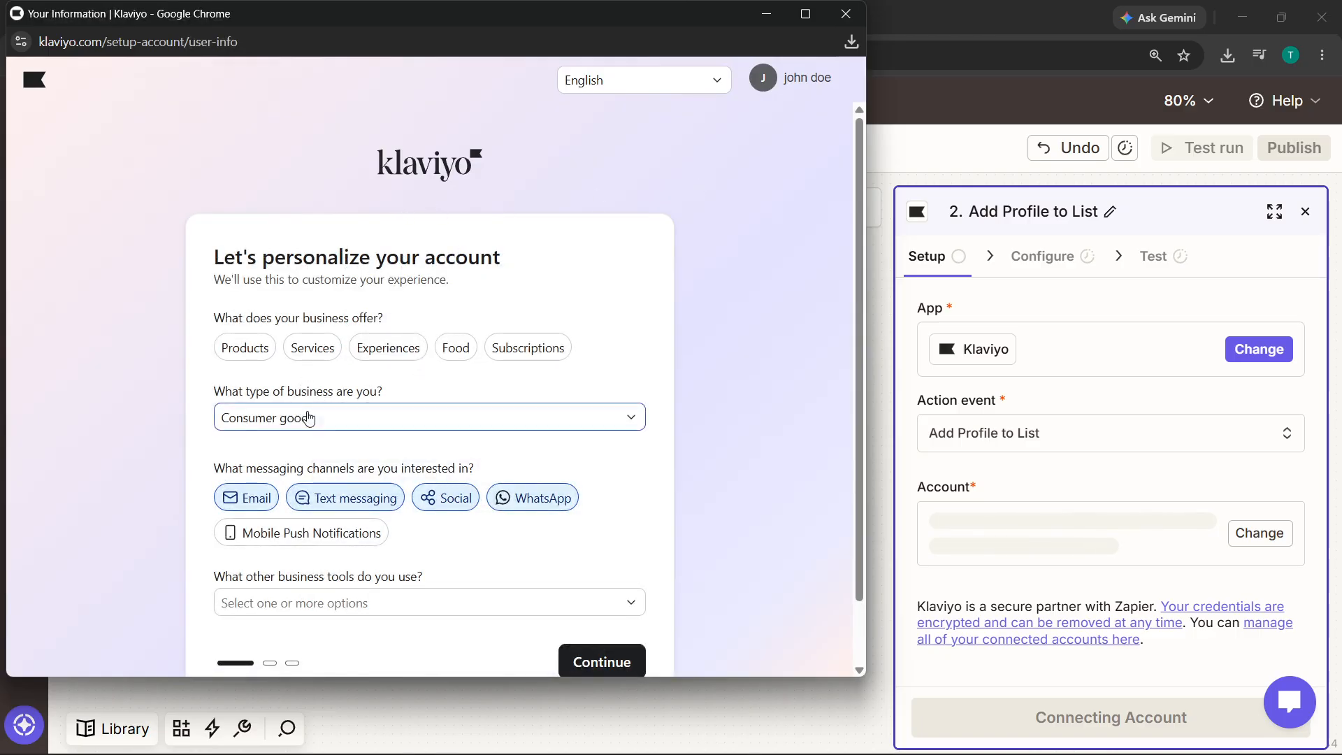
pyautogui.scroll(-1, 305, 417)
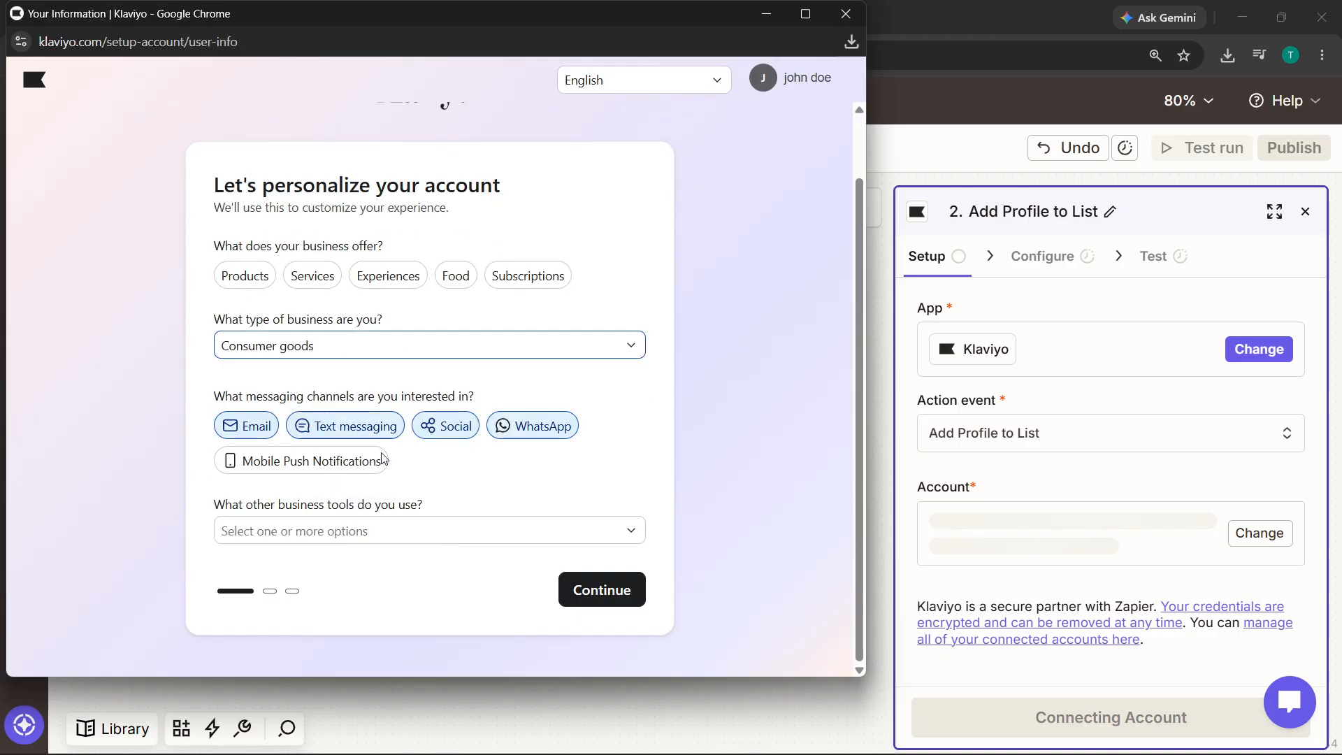
pyautogui.click(608, 590)
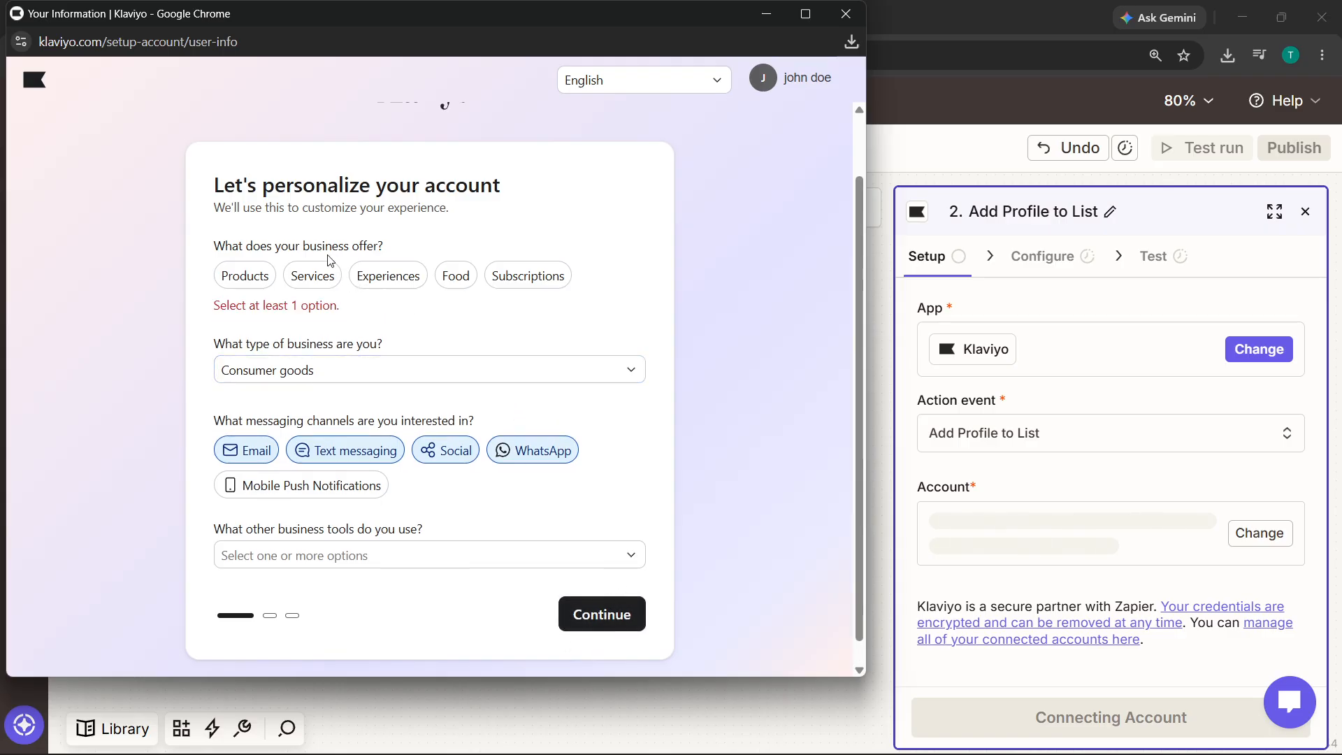
pyautogui.click(310, 277)
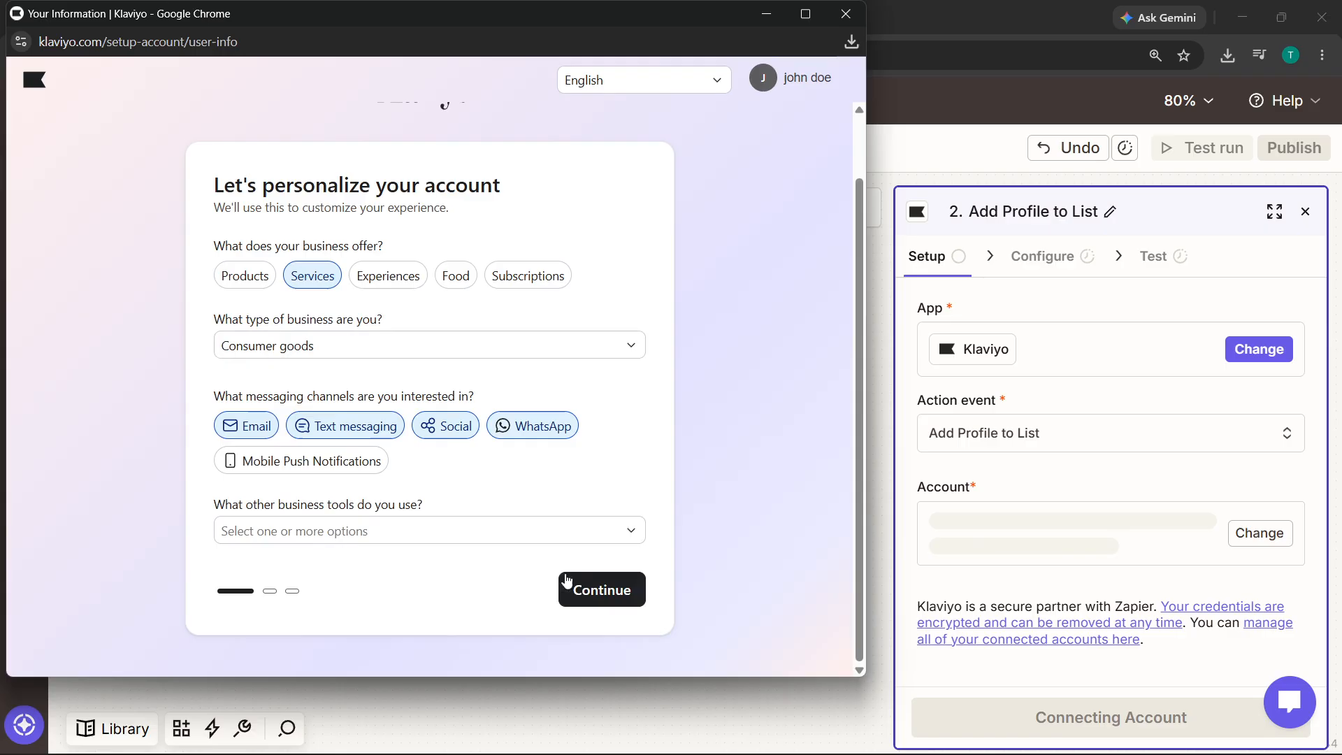
pyautogui.click(586, 592)
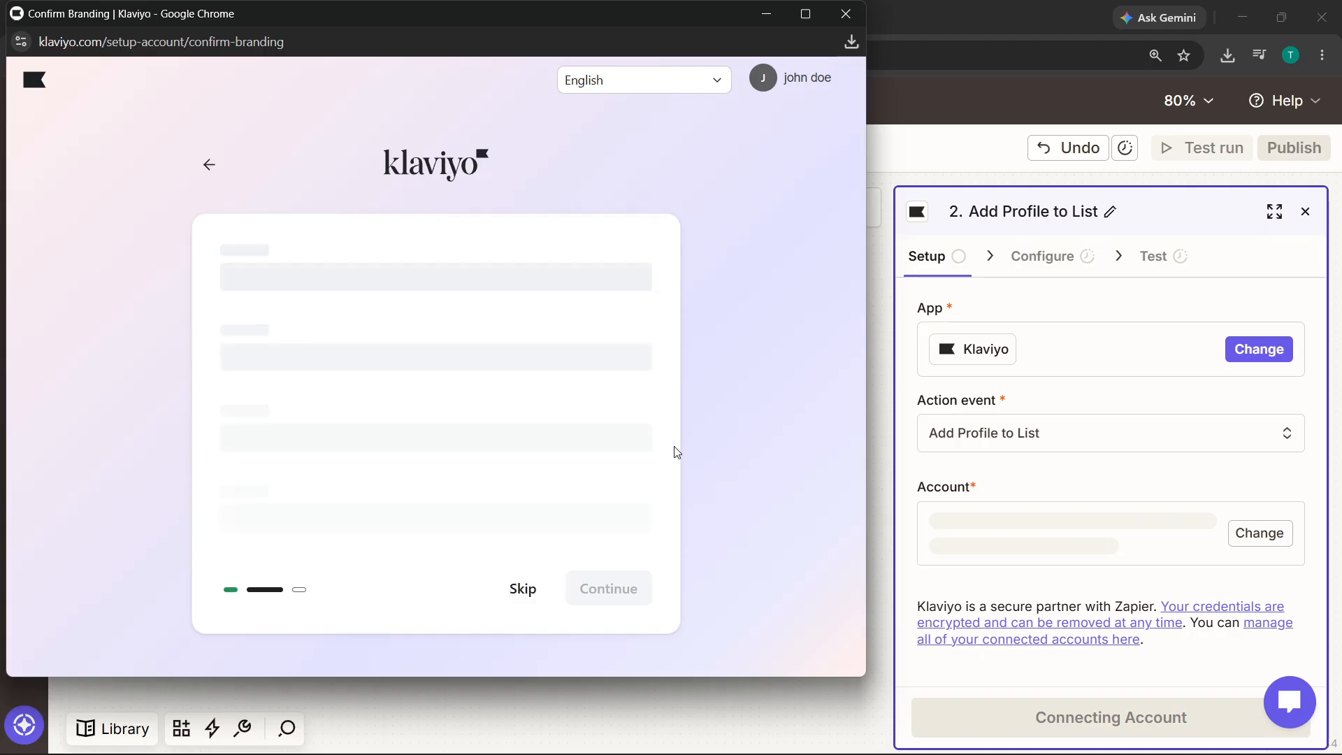
# - Skip branding and type 'manila' into the Business address field
pyautogui.click(517, 588)
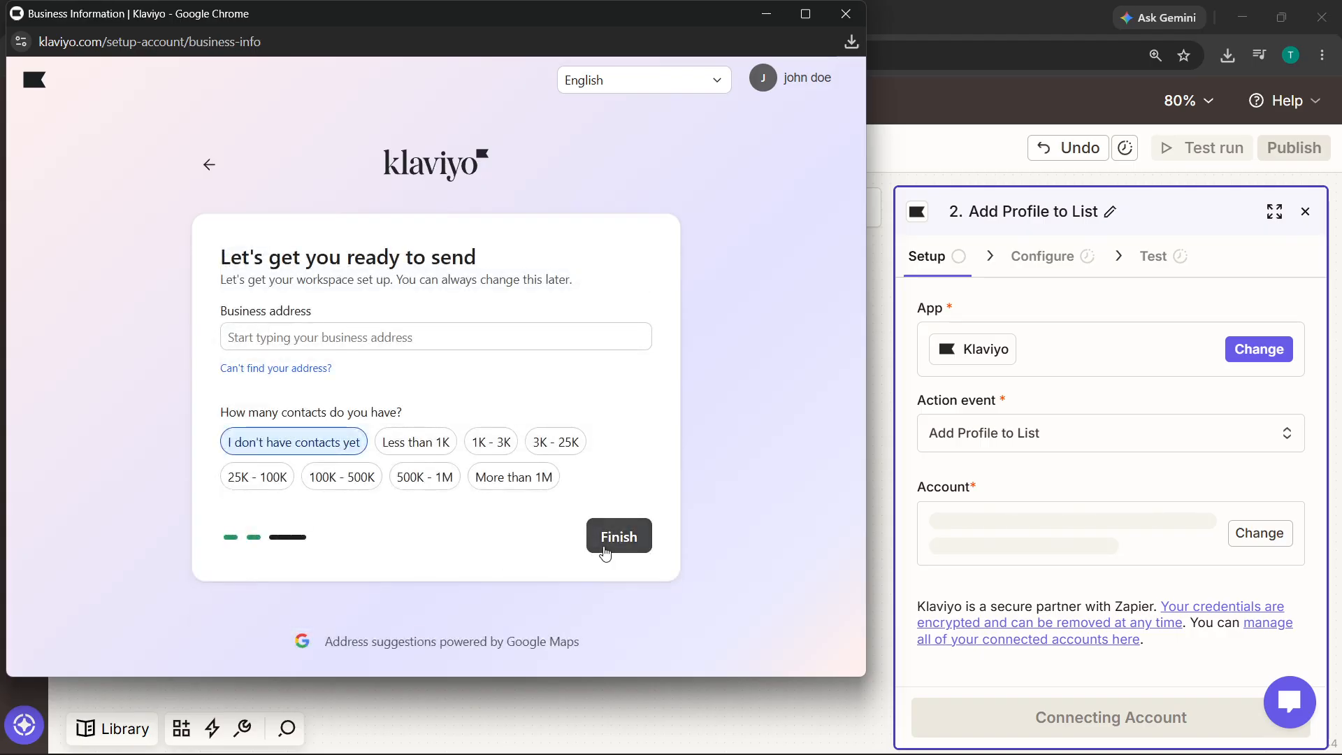
pyautogui.click(602, 552)
pyautogui.click(463, 344)
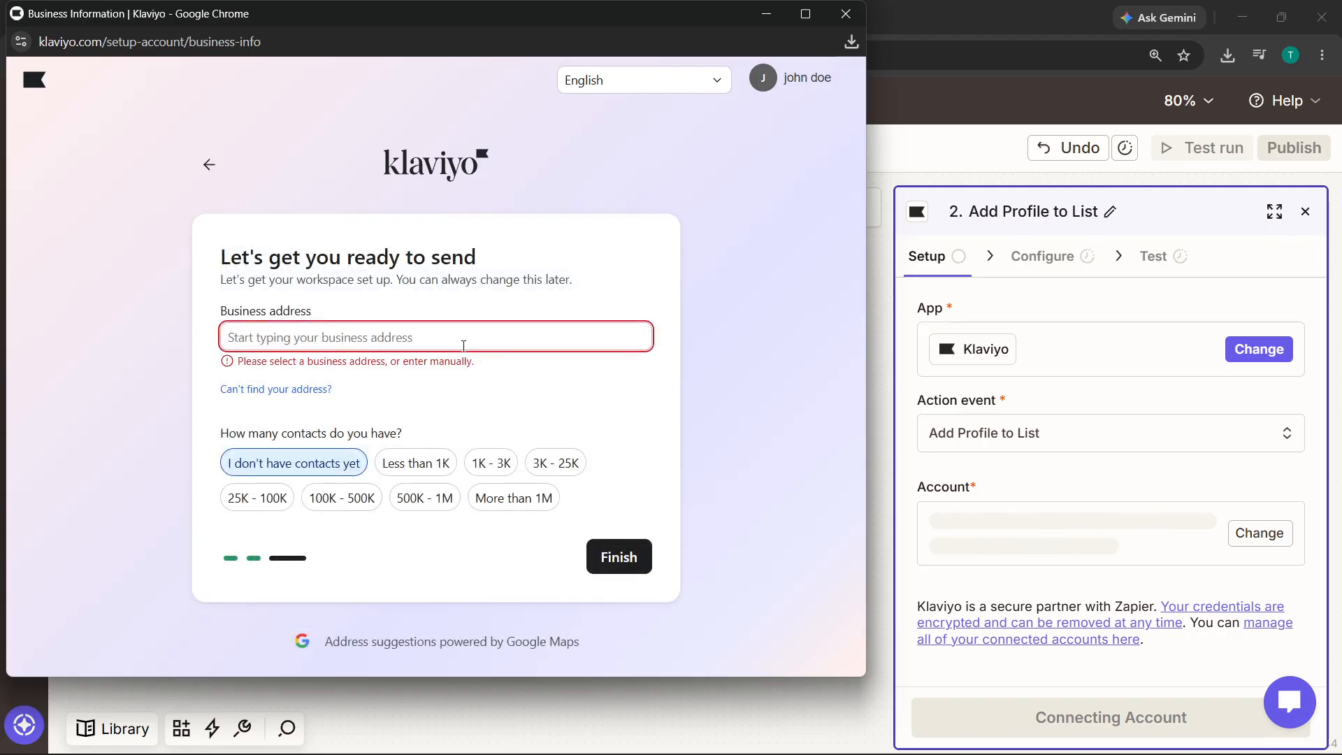
pyautogui.click(445, 366)
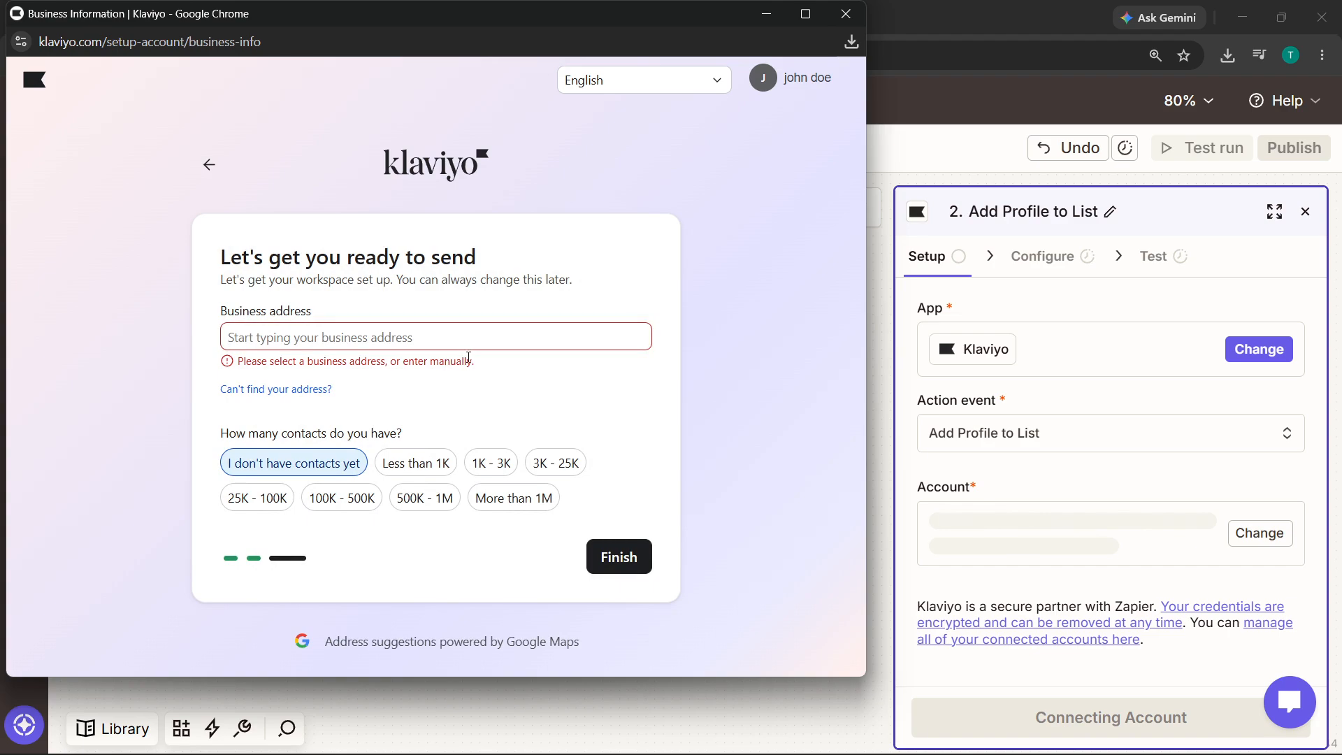
pyautogui.click(478, 347)
pyautogui.write(',')
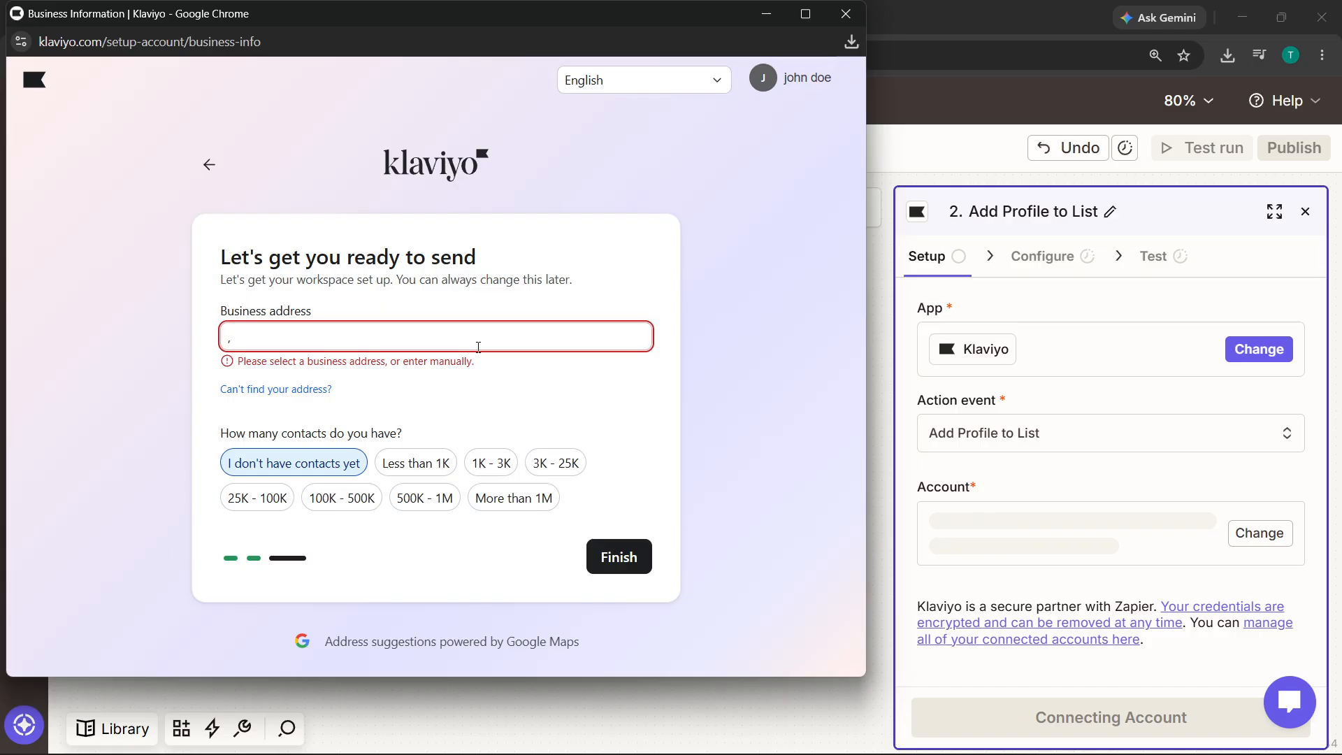
pyautogui.press('BackSpace')
pyautogui.write('manila')
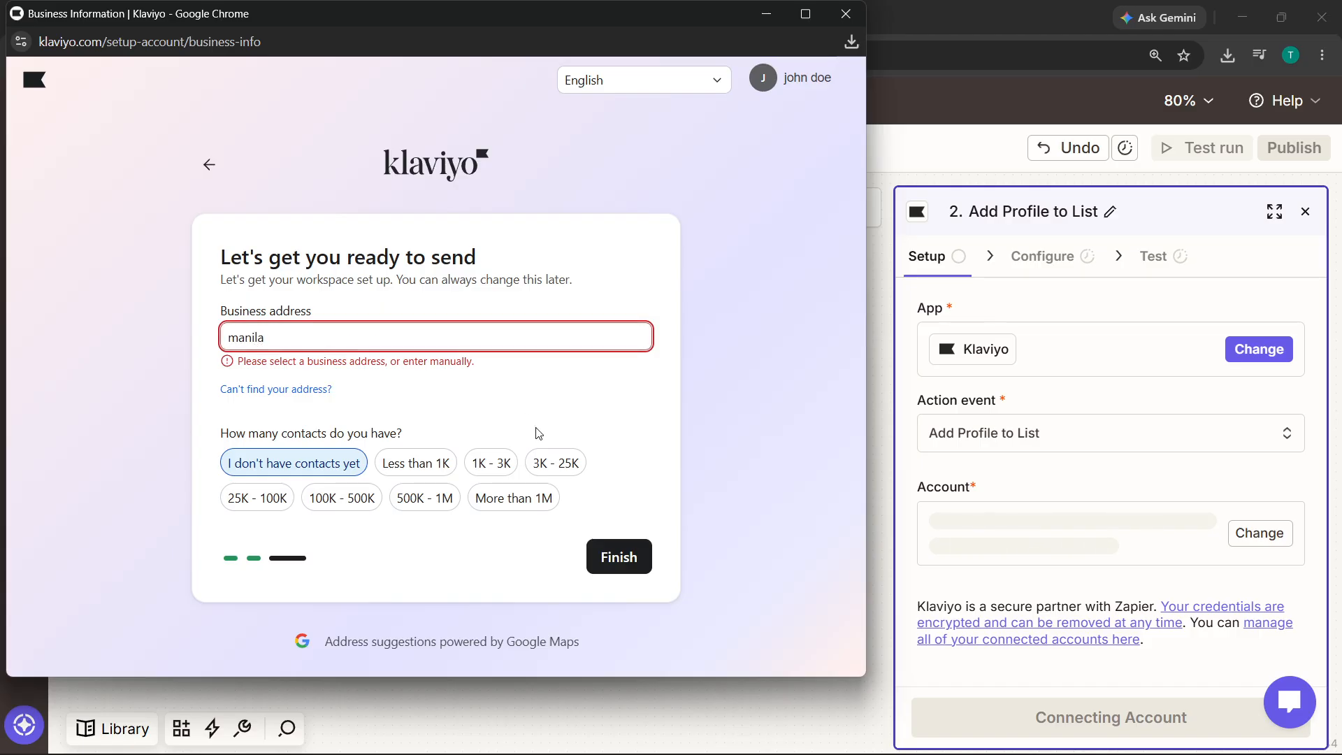
pyautogui.click(620, 561)
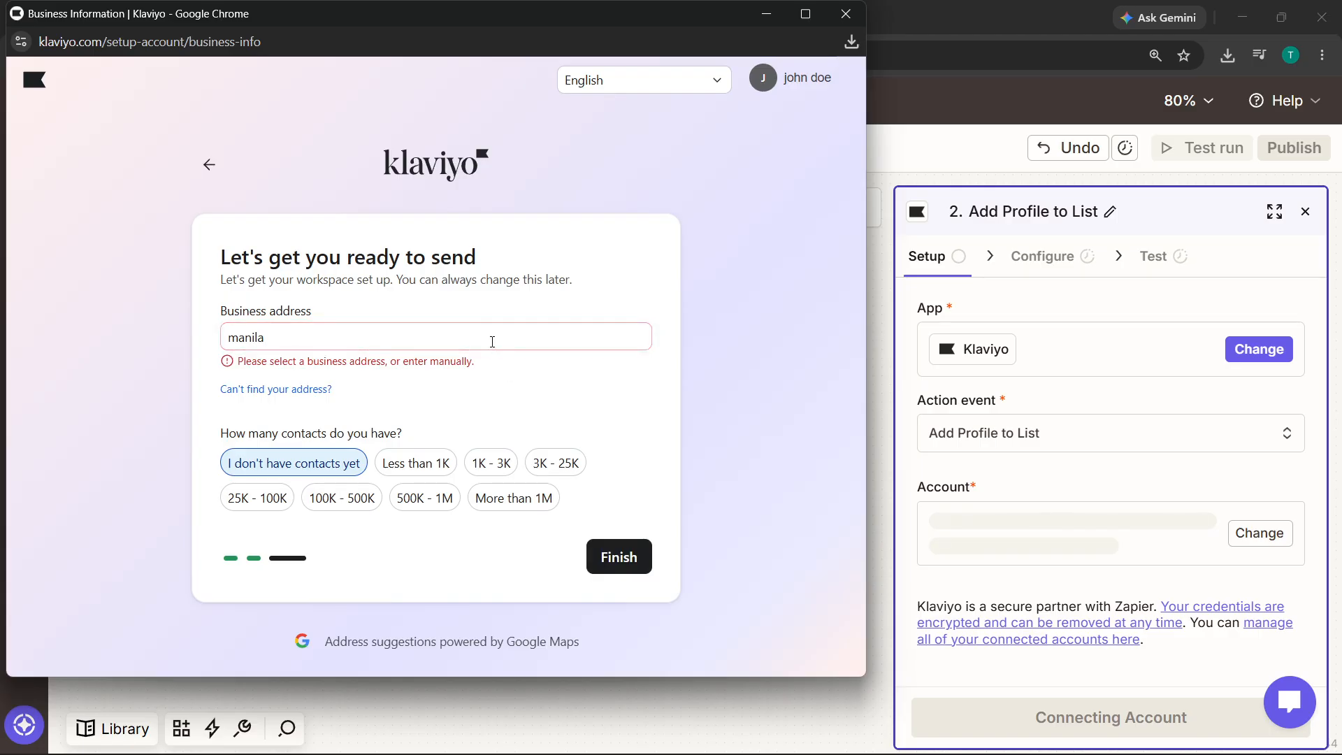
# - Pick 'Manila, Metro Manila, Philippines', attempt Finish, then close the Klaviyo setup window
pyautogui.click(491, 341)
pyautogui.click(490, 367)
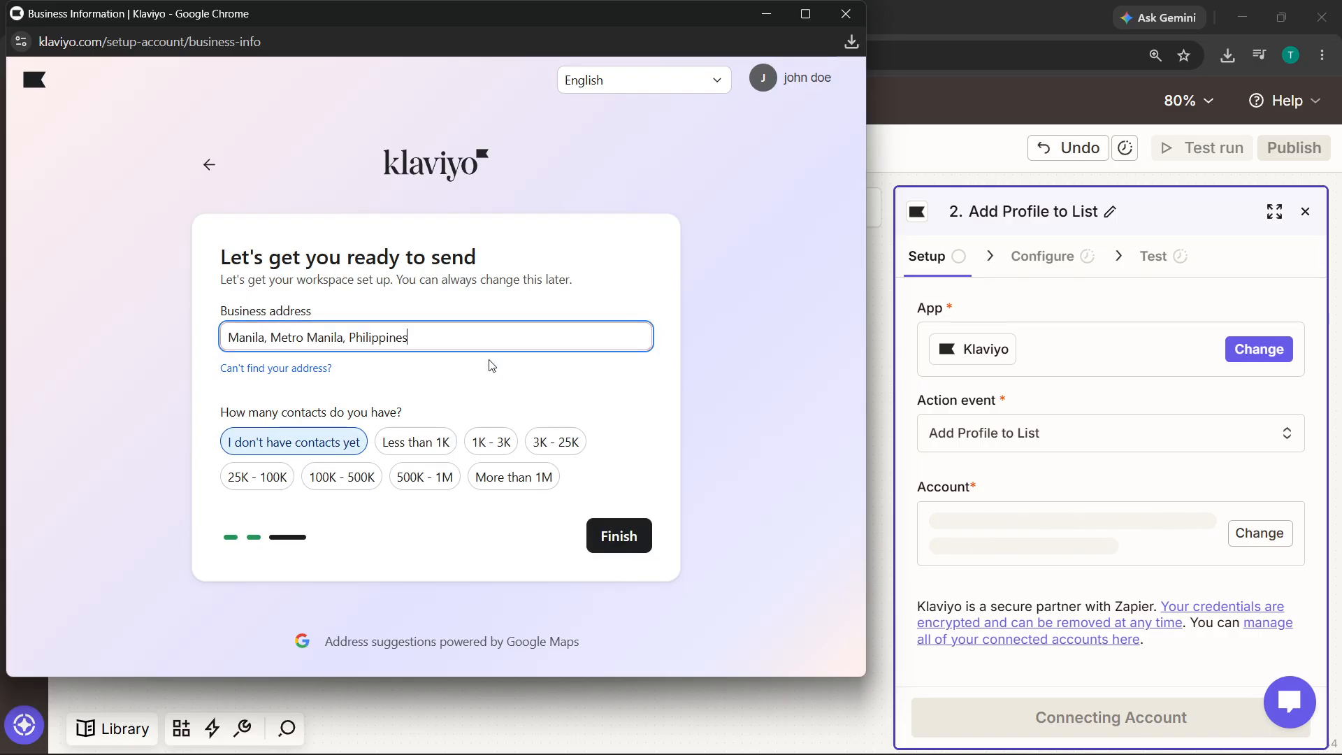
pyautogui.click(609, 527)
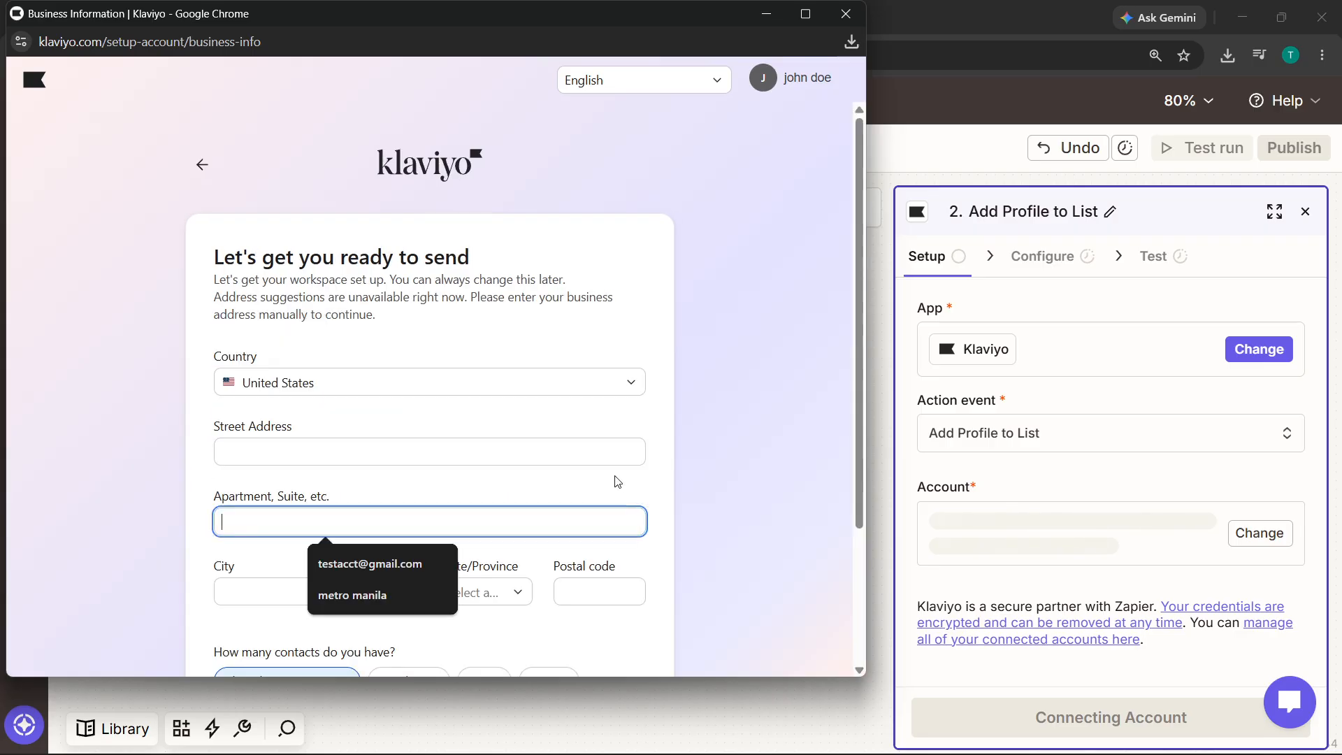
pyautogui.scroll(-3, 618, 479)
pyautogui.click(614, 587)
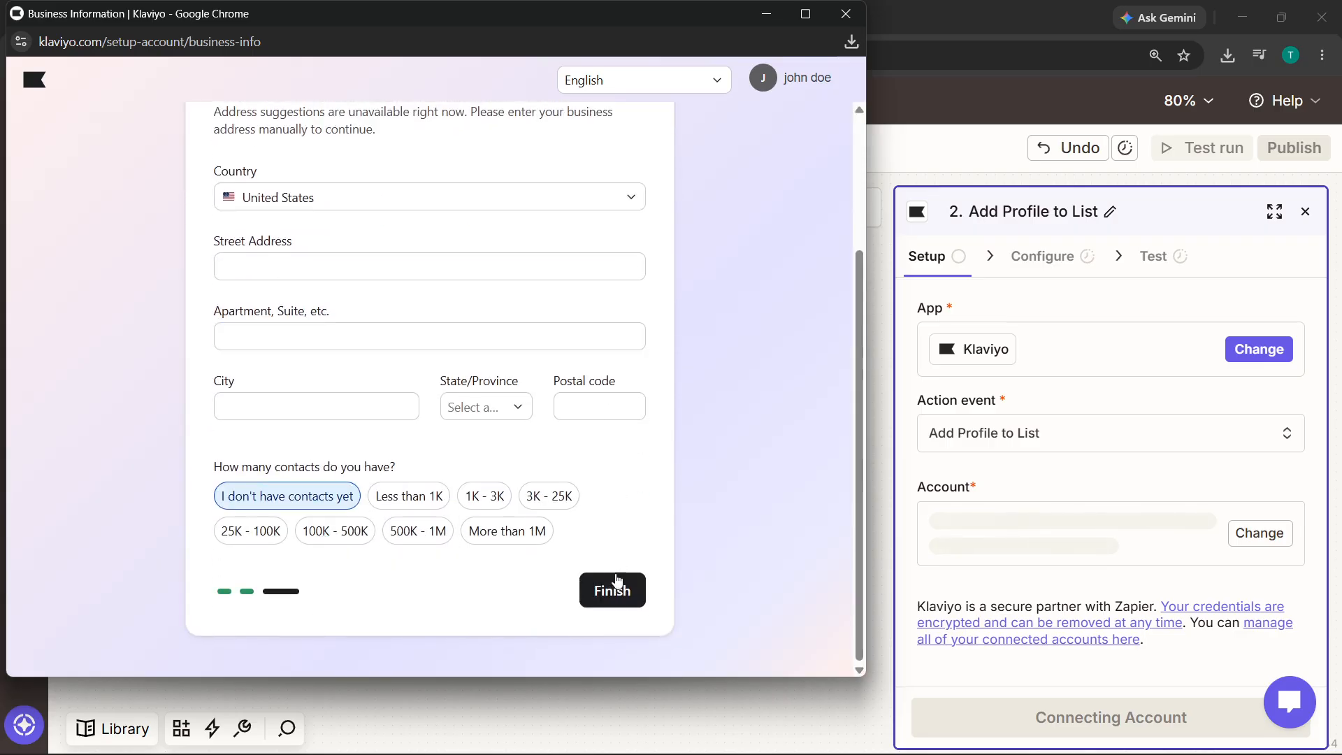
pyautogui.scroll(1, 643, 518)
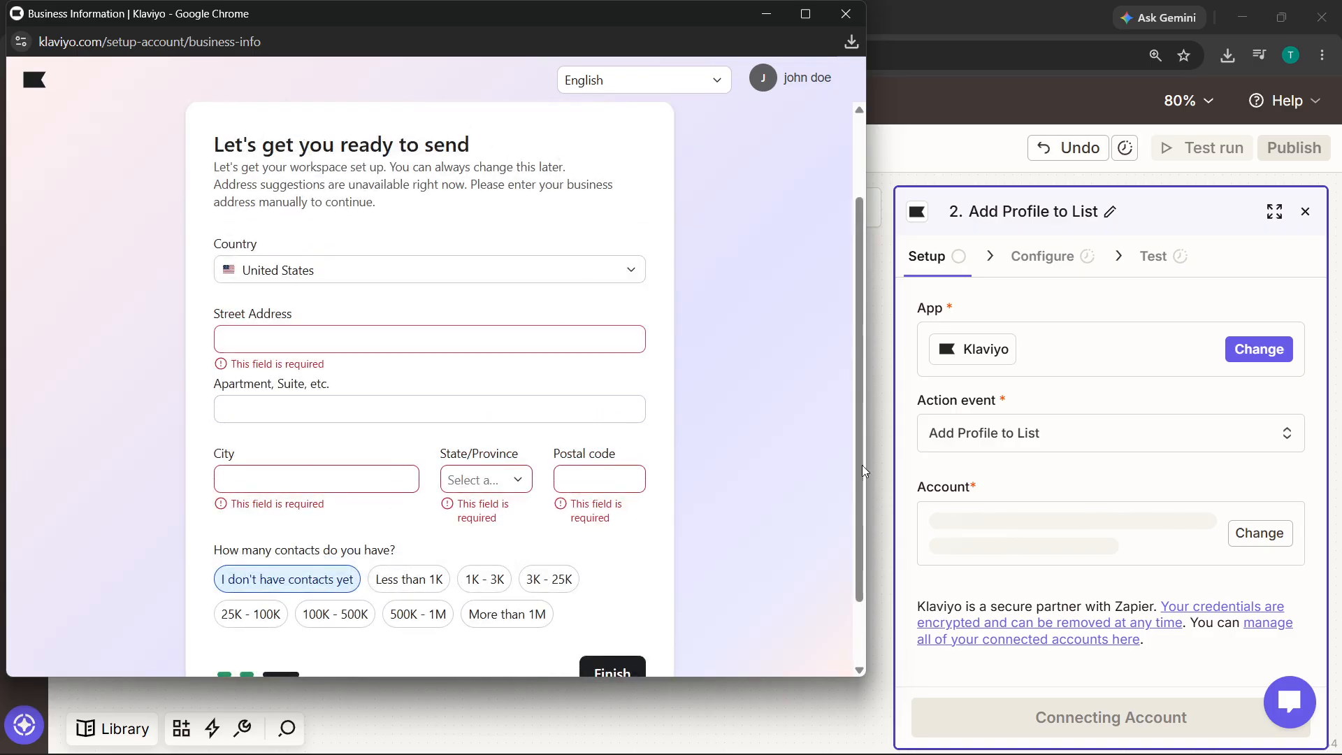
pyautogui.click(846, 14)
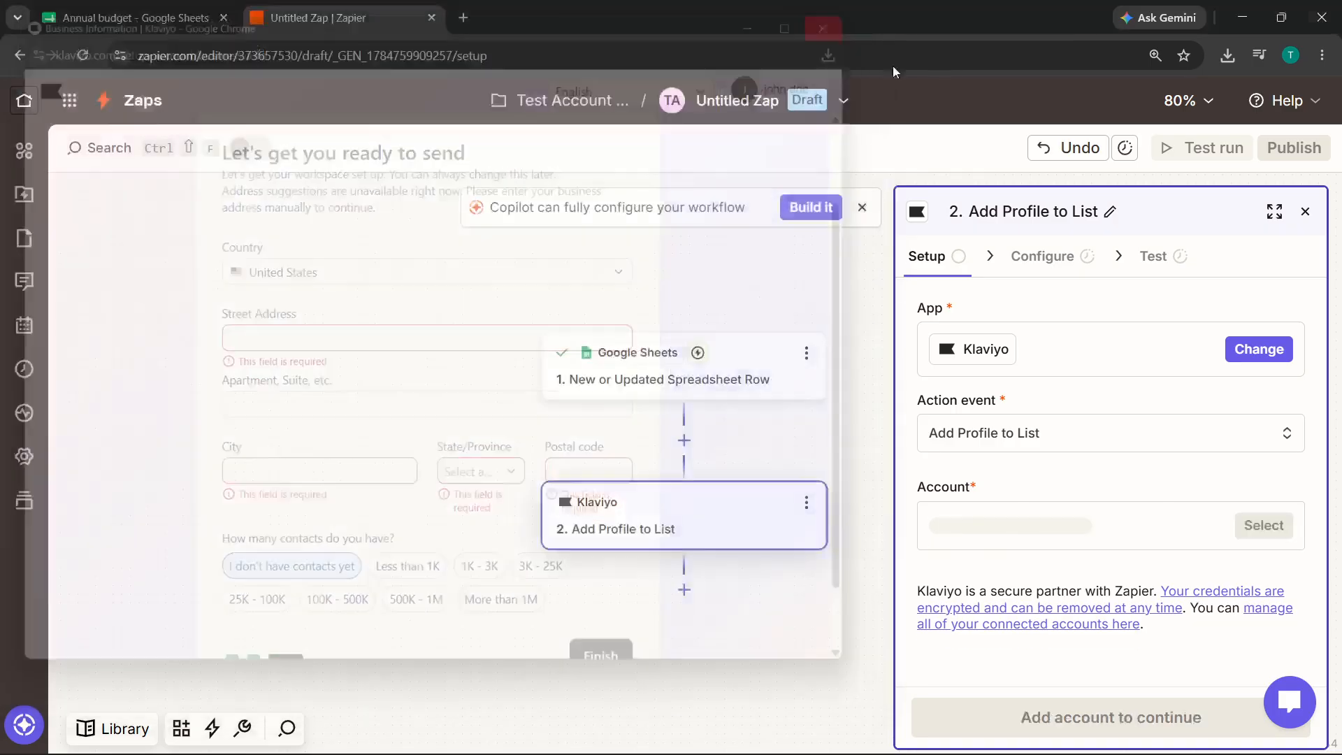
# - Close the Add Profile to List side panel to return to the canvas
pyautogui.click(1303, 214)
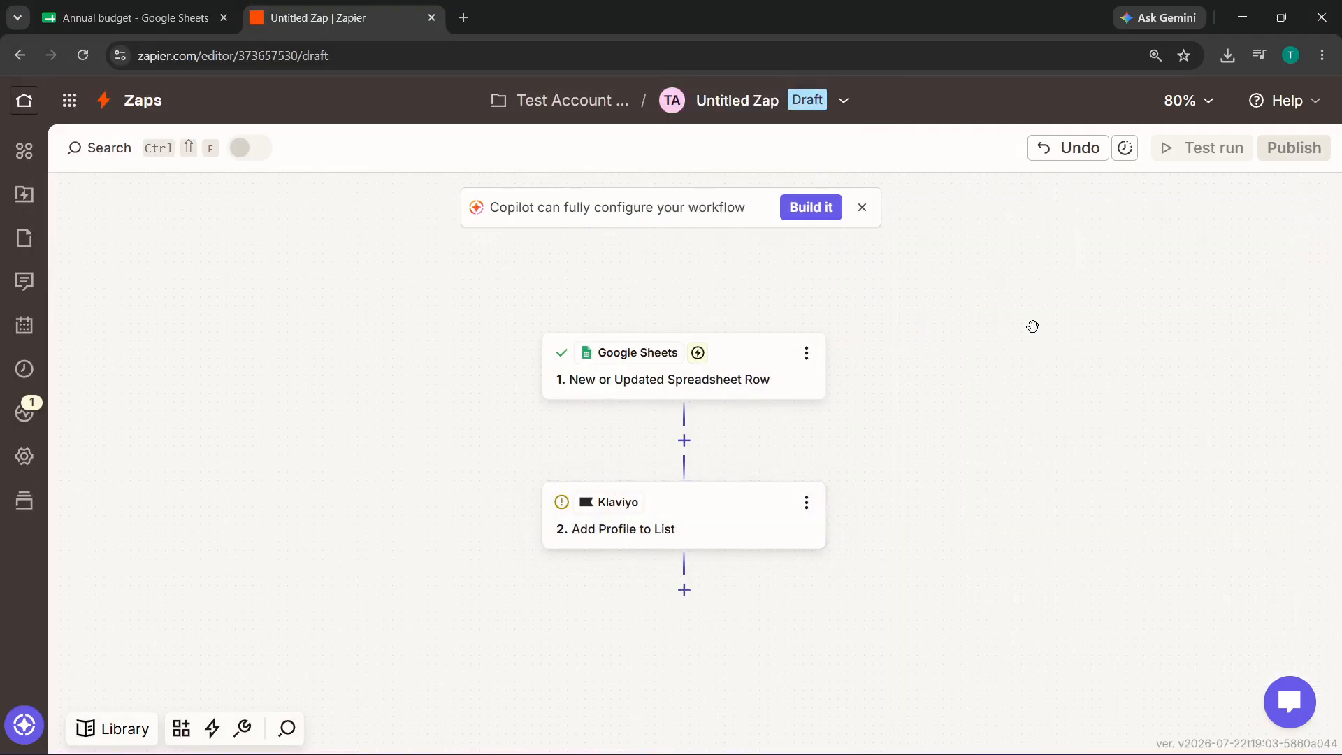